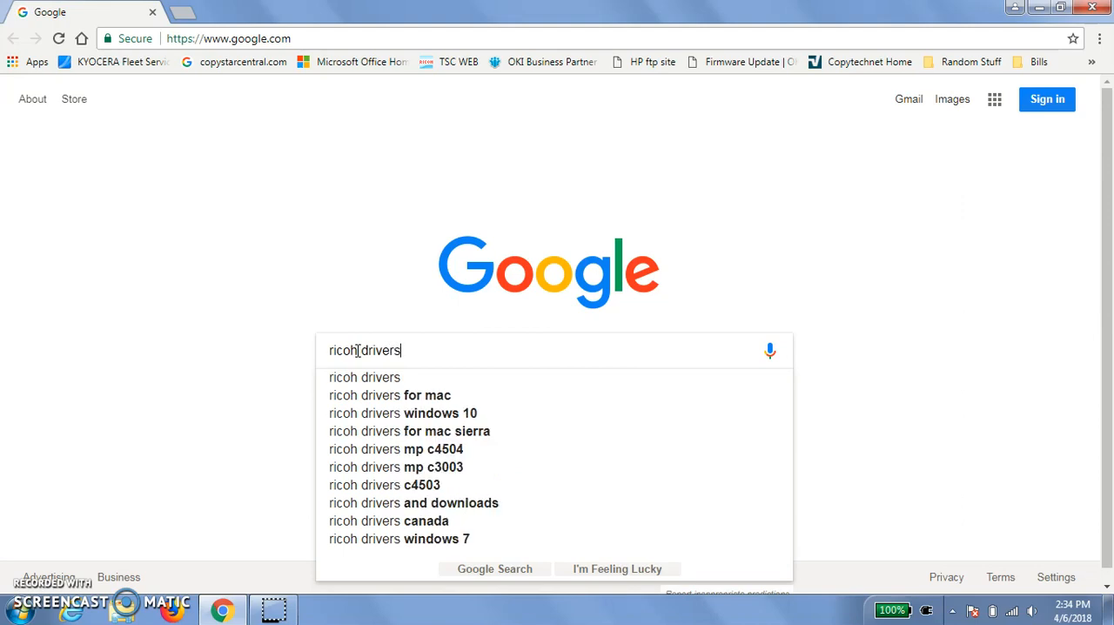
- Search Google for "ricoh drivers" and open Ricoh USA's Support and Downloads page
{"action": "key", "text": "Return"}
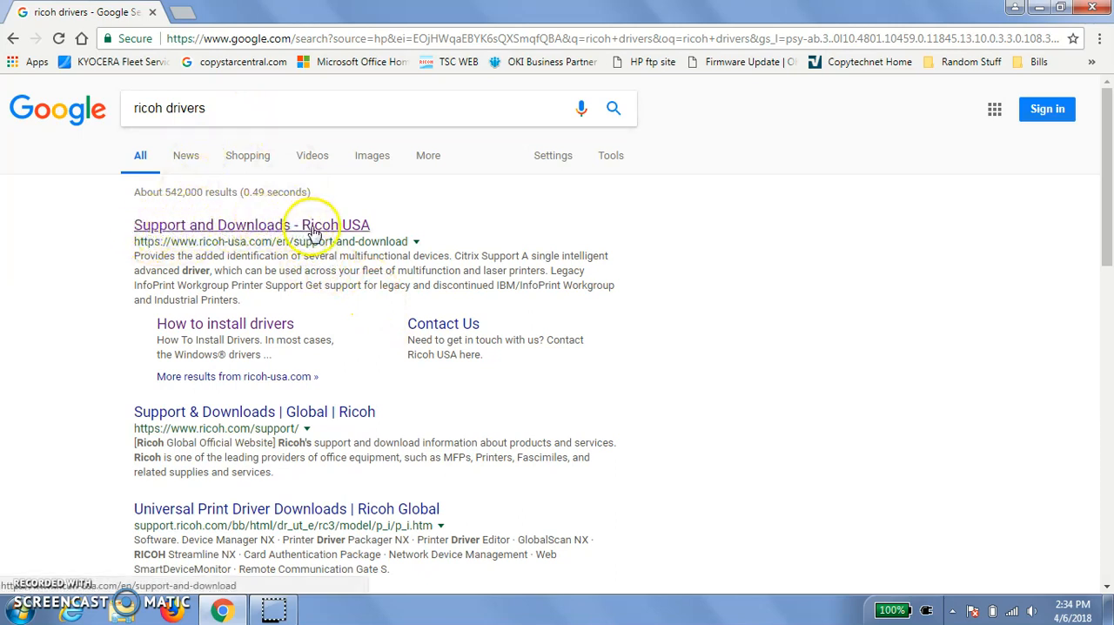
{"action": "left_click", "coordinate": [236, 226]}
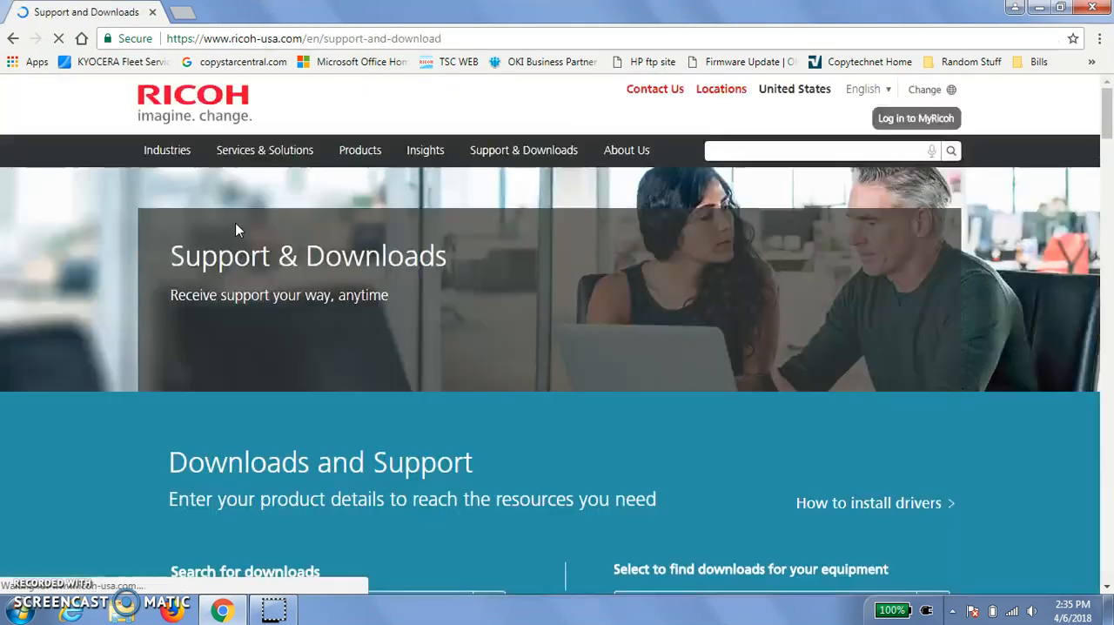
- Set the equipment category to Printers and Copiers and the sub category to Multifunction Printers/Copiers
{"action": "scroll", "coordinate": [562, 266], "scroll_direction": "down", "scroll_amount": 3}
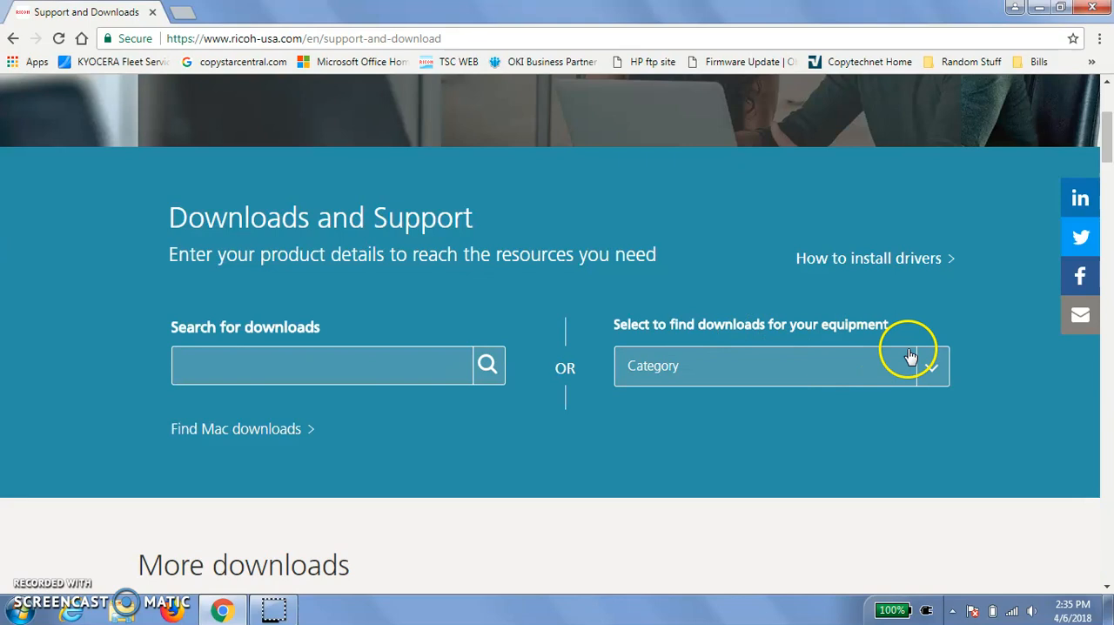
{"action": "left_click", "coordinate": [934, 374]}
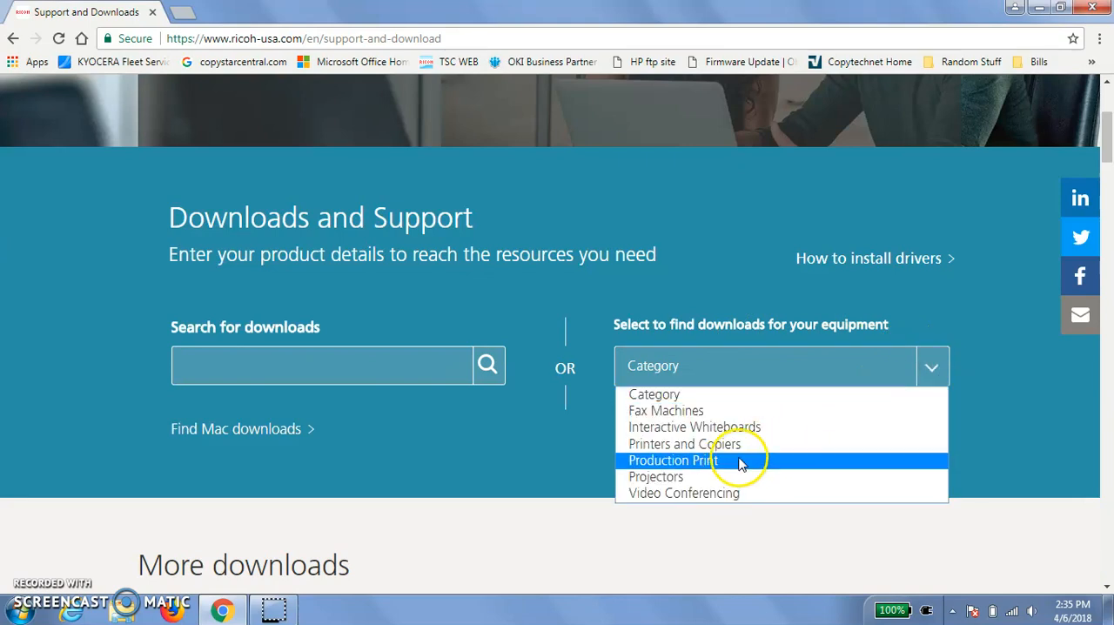
{"action": "left_click", "coordinate": [726, 447]}
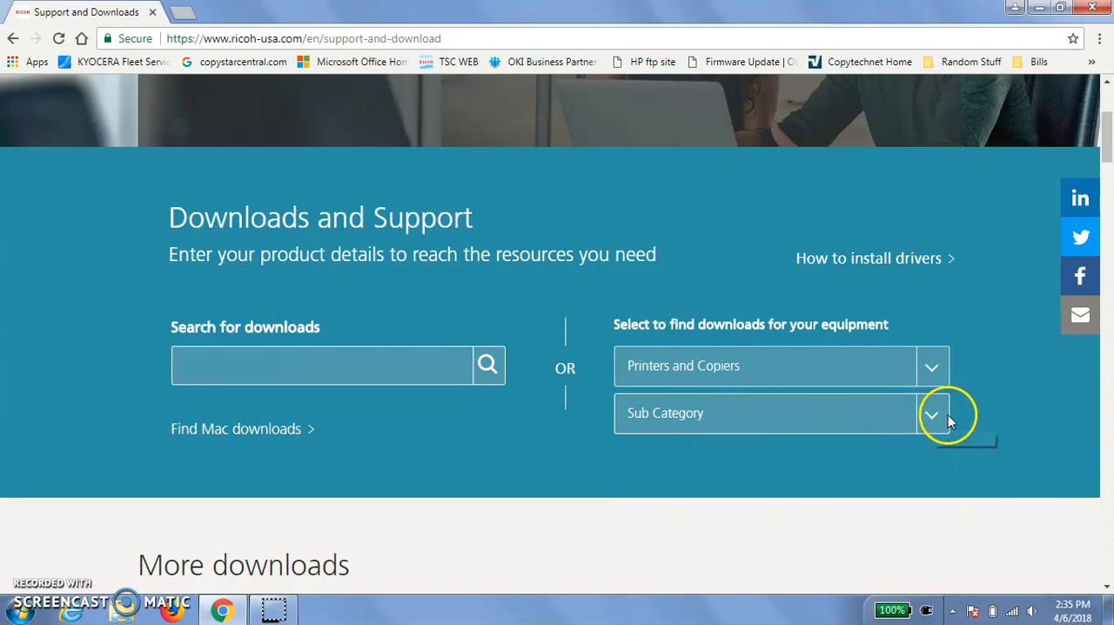
{"action": "left_click", "coordinate": [936, 418]}
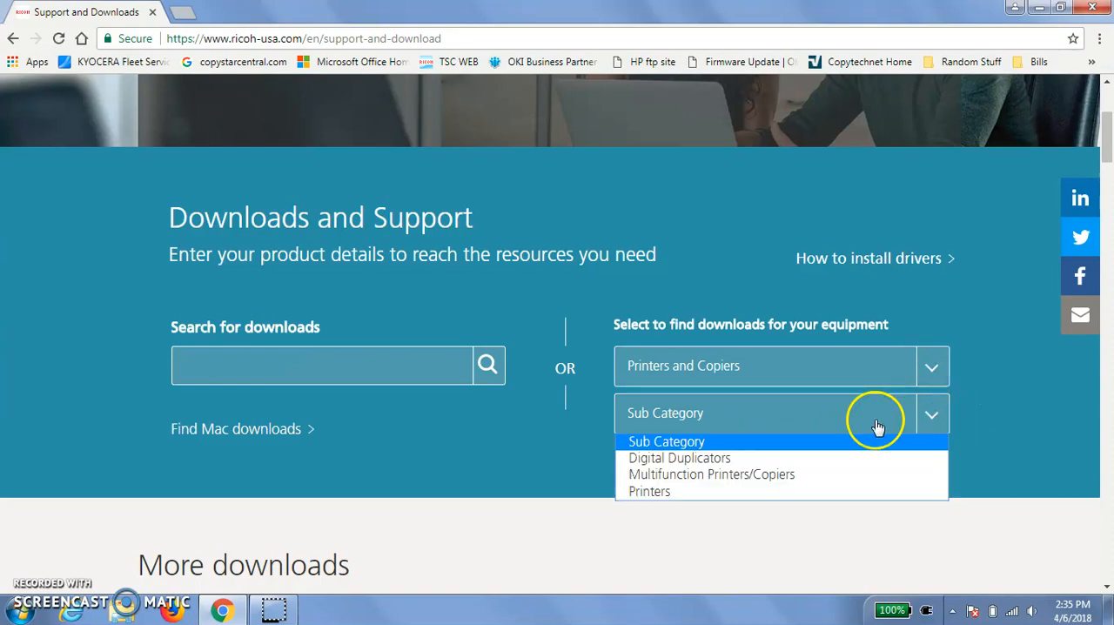
{"action": "left_click", "coordinate": [727, 477]}
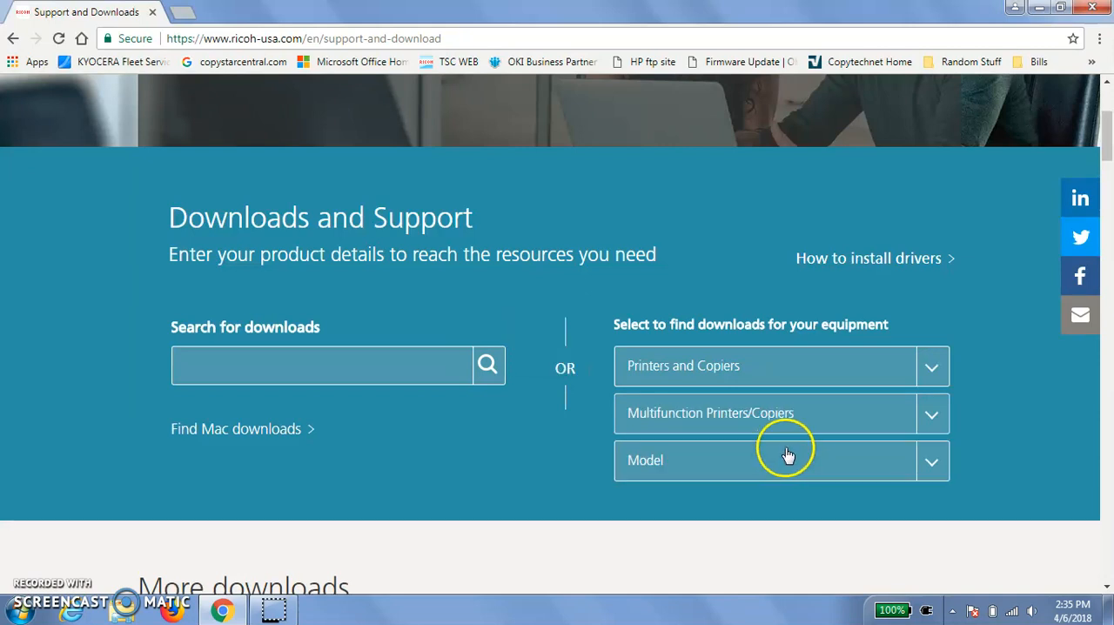
- Choose the model MP C3504 and open its drivers page
{"action": "left_click", "coordinate": [933, 463]}
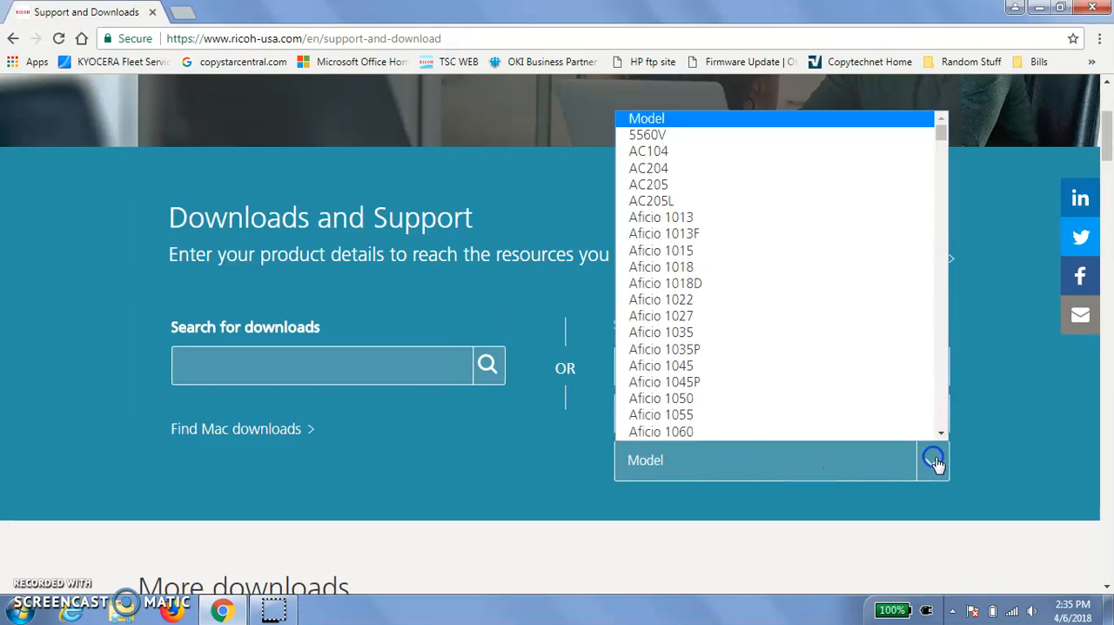
{"action": "scroll", "coordinate": [783, 287], "scroll_direction": "down", "scroll_amount": 20}
{"action": "scroll", "coordinate": [777, 287], "scroll_direction": "down", "scroll_amount": 20}
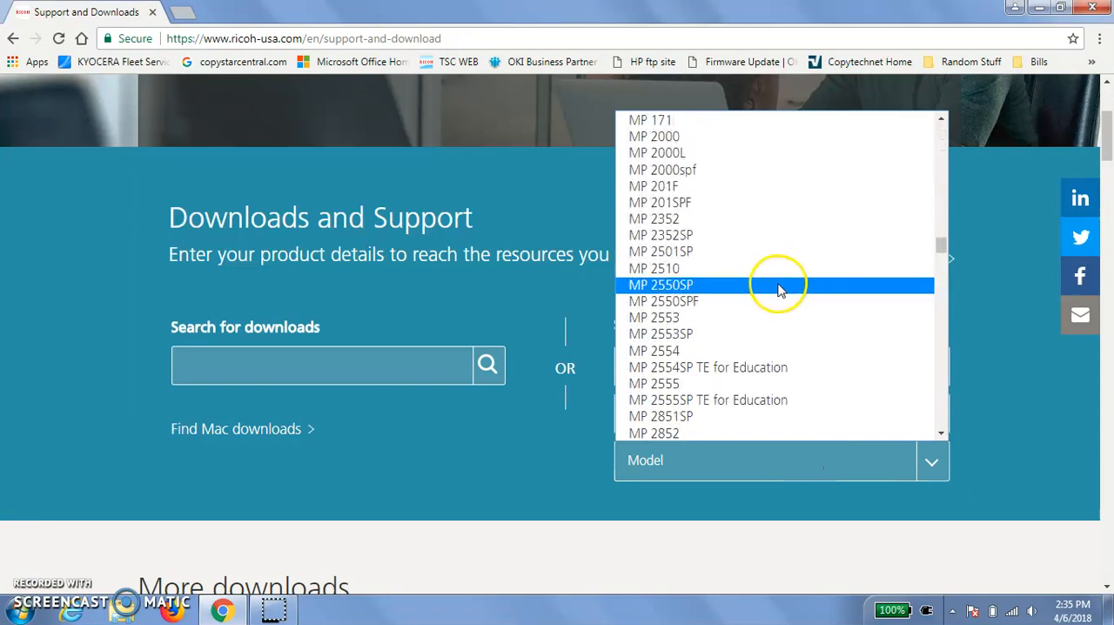
{"action": "scroll", "coordinate": [778, 295], "scroll_direction": "down", "scroll_amount": 10}
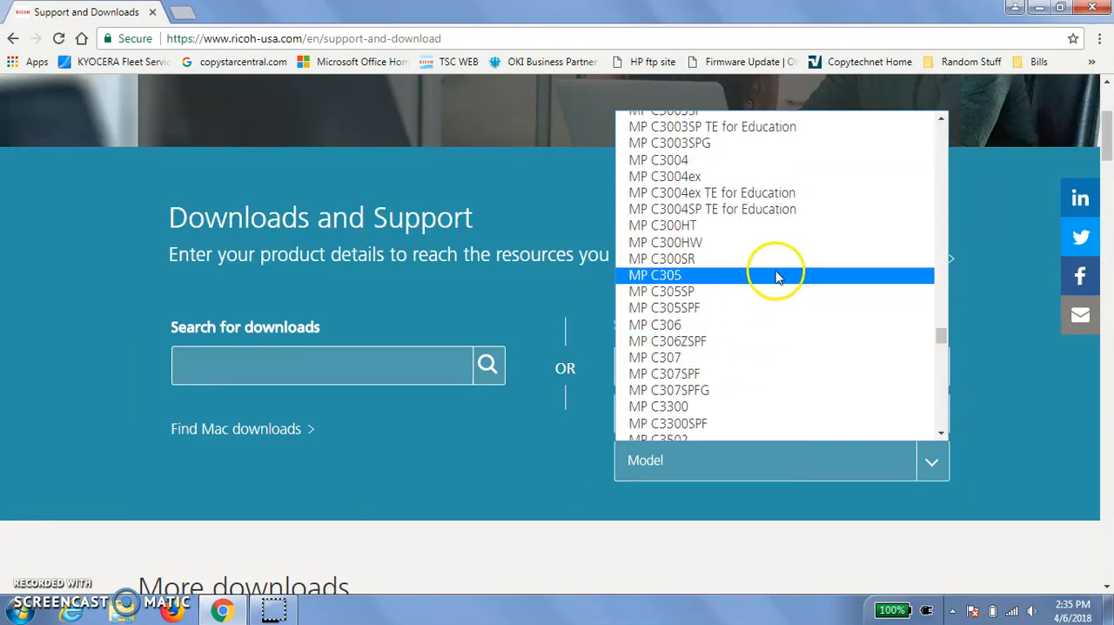
{"action": "scroll", "coordinate": [771, 273], "scroll_direction": "down", "scroll_amount": 6}
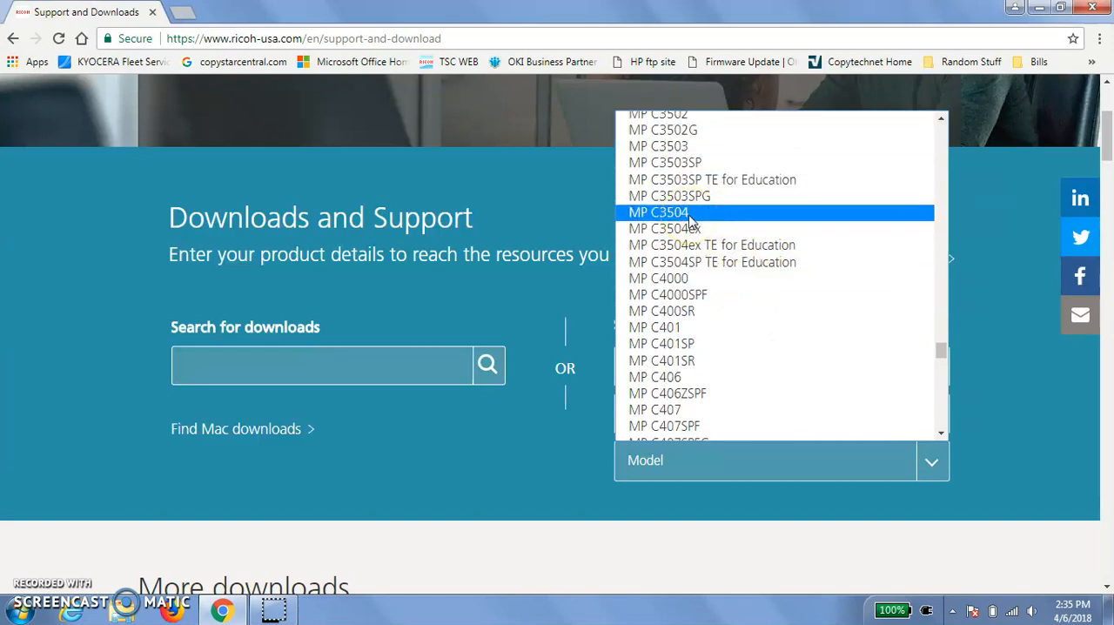
{"action": "left_click", "coordinate": [689, 214]}
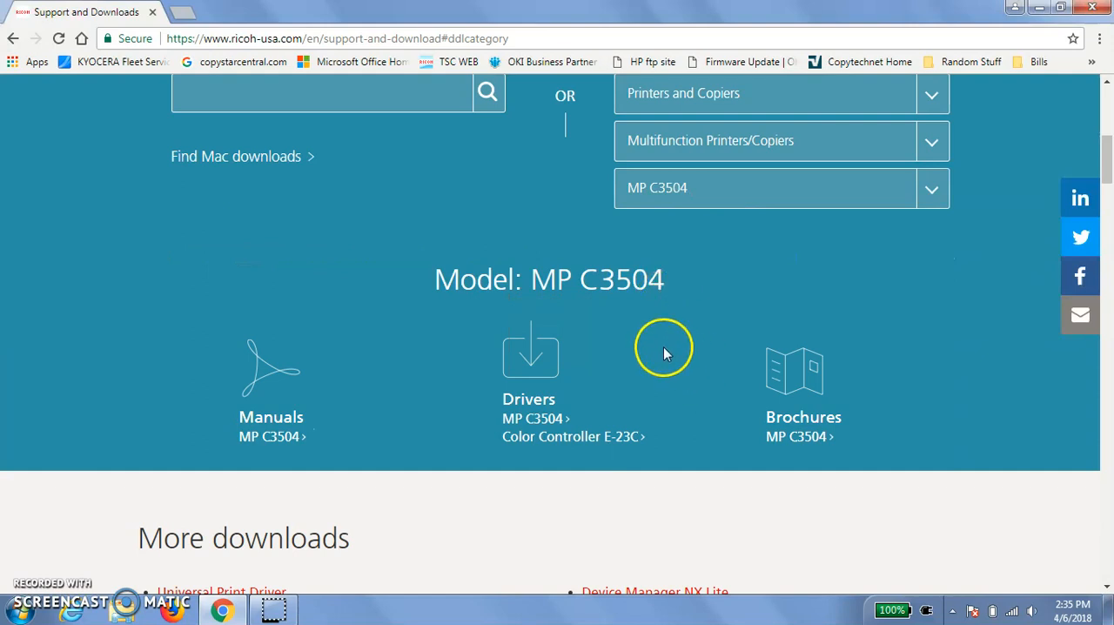
{"action": "left_click", "coordinate": [539, 427]}
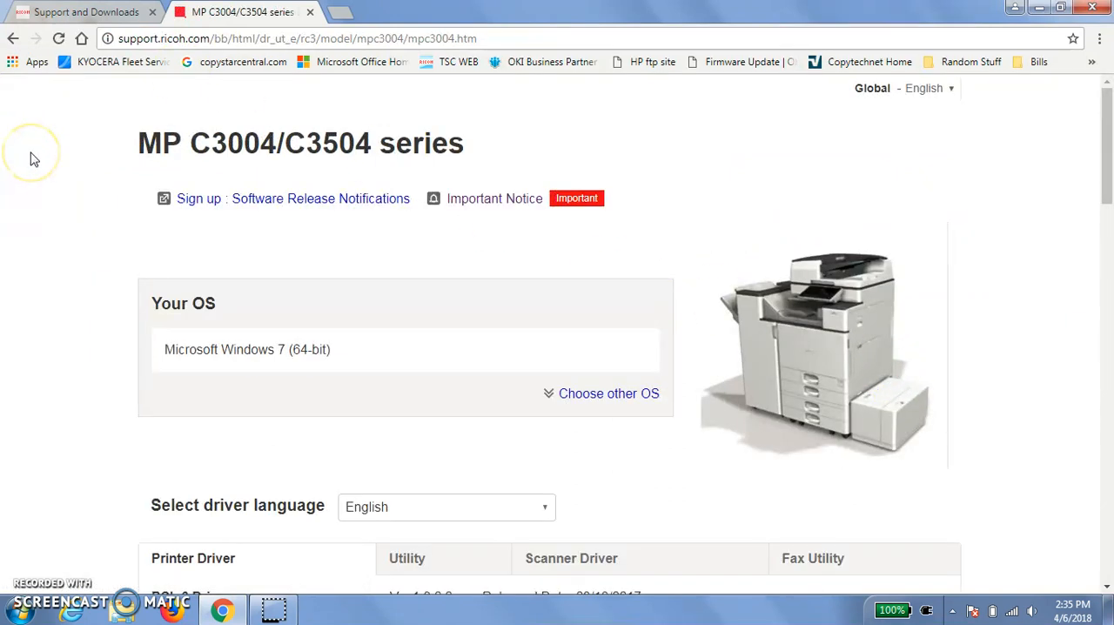
- Download the PCL 6 Driver into the Ricoh Drivers folder on the desktop, keeping the file name z79276L16
{"action": "scroll", "coordinate": [56, 265], "scroll_direction": "down", "scroll_amount": 1}
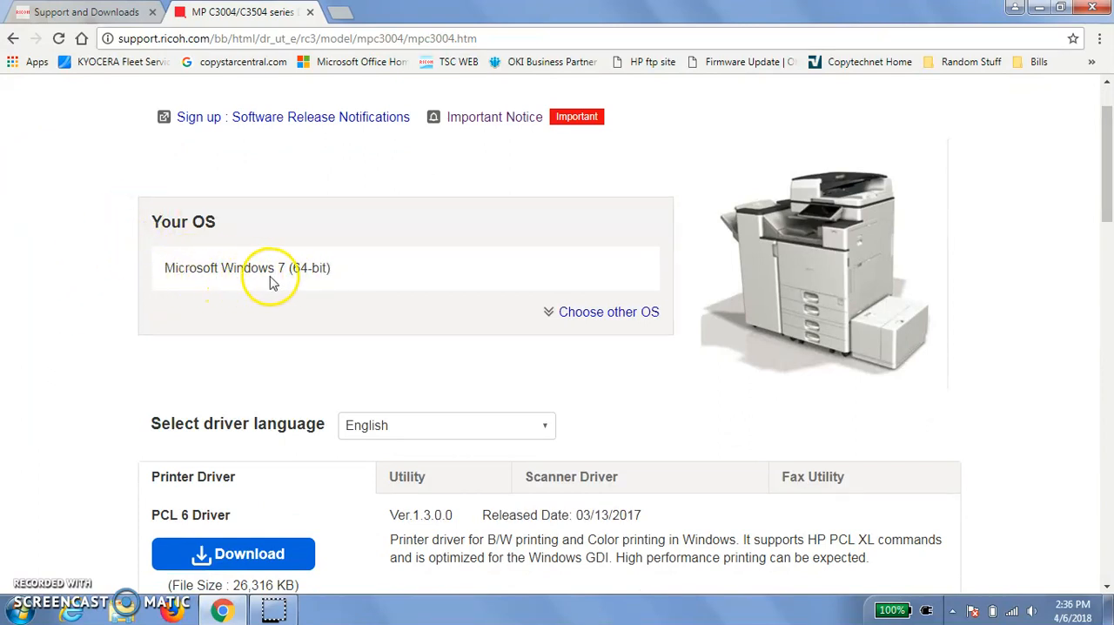
{"action": "scroll", "coordinate": [174, 322], "scroll_direction": "down", "scroll_amount": 2}
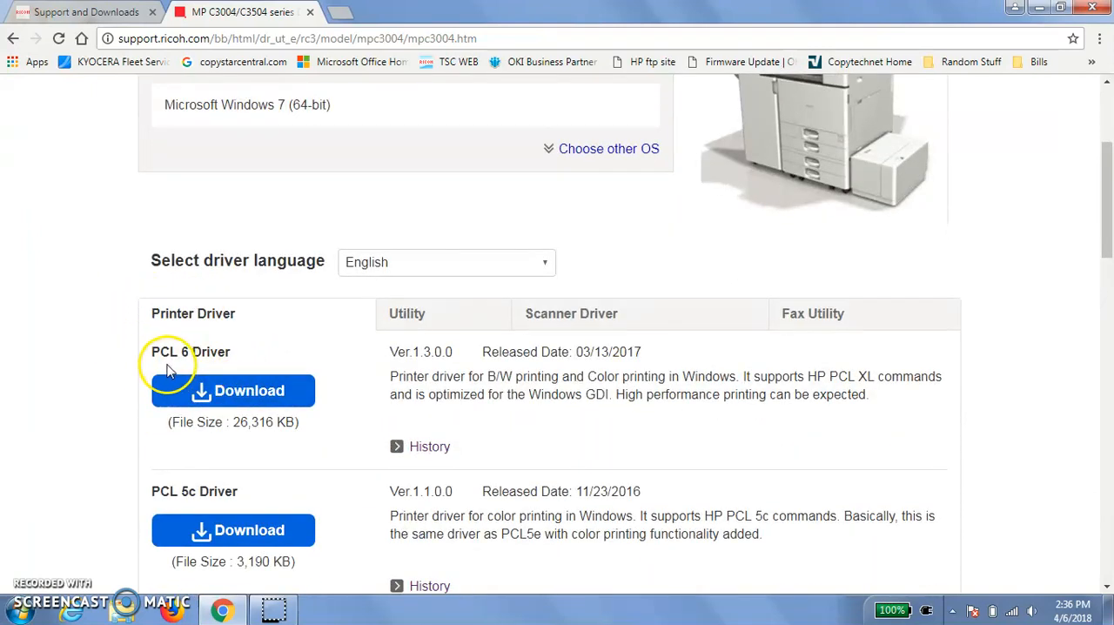
{"action": "left_click", "coordinate": [225, 392]}
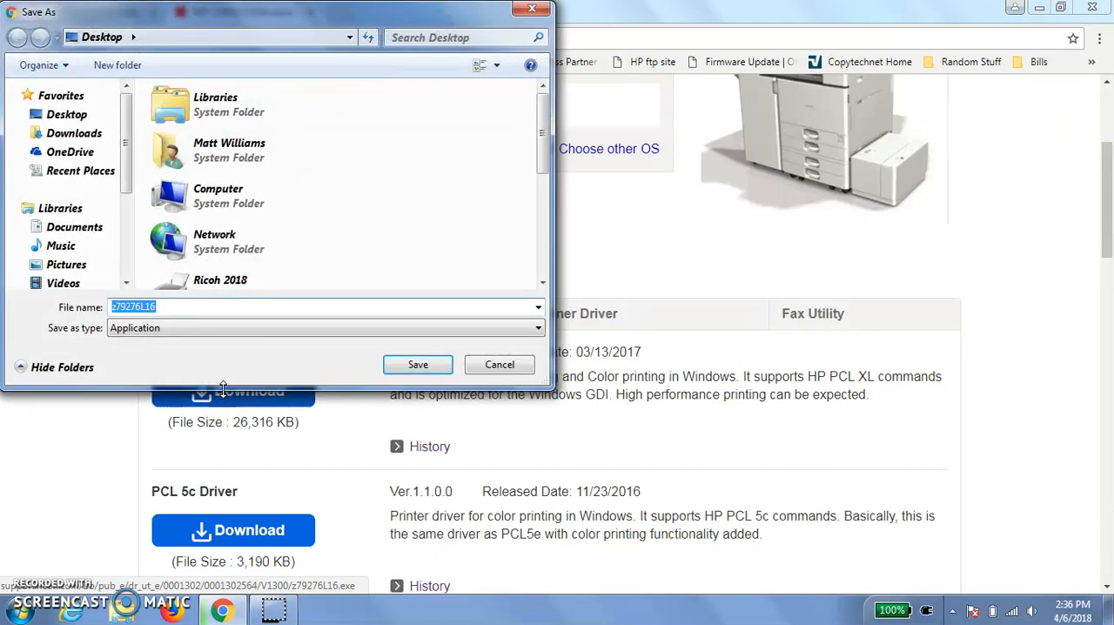
{"action": "left_click", "coordinate": [61, 117]}
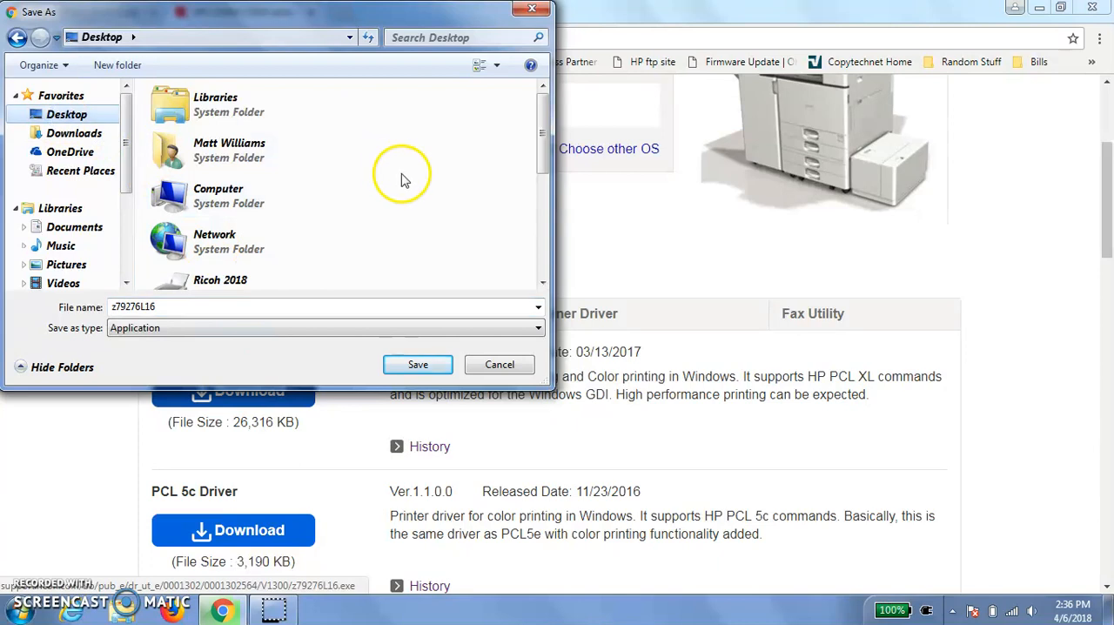
{"action": "left_click_drag", "start_coordinate": [539, 144], "coordinate": [537, 169]}
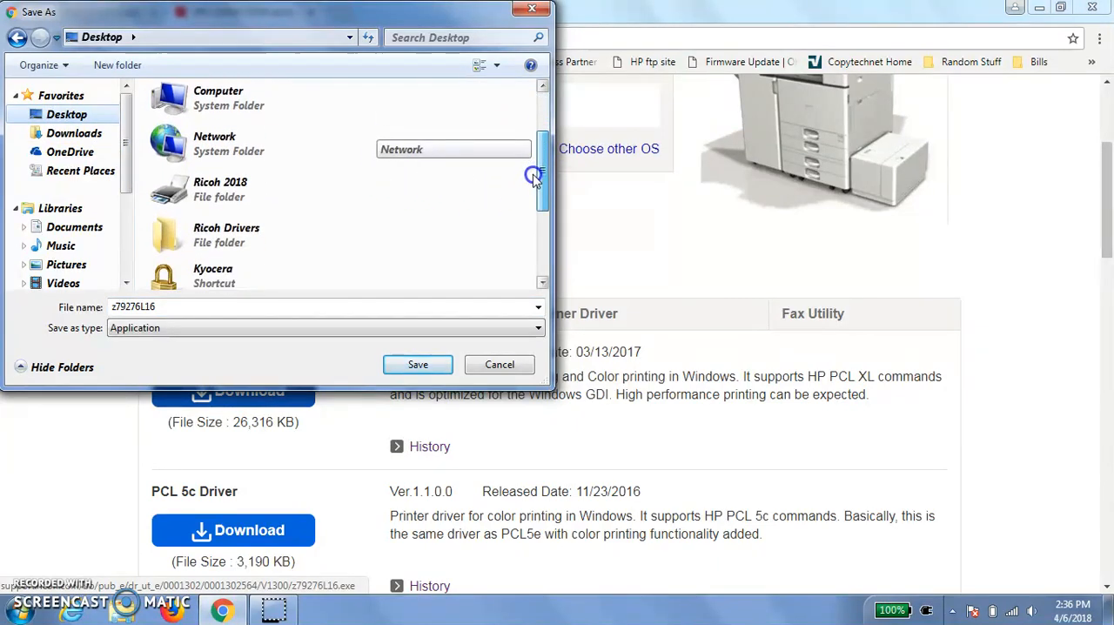
{"action": "double_click", "coordinate": [203, 230]}
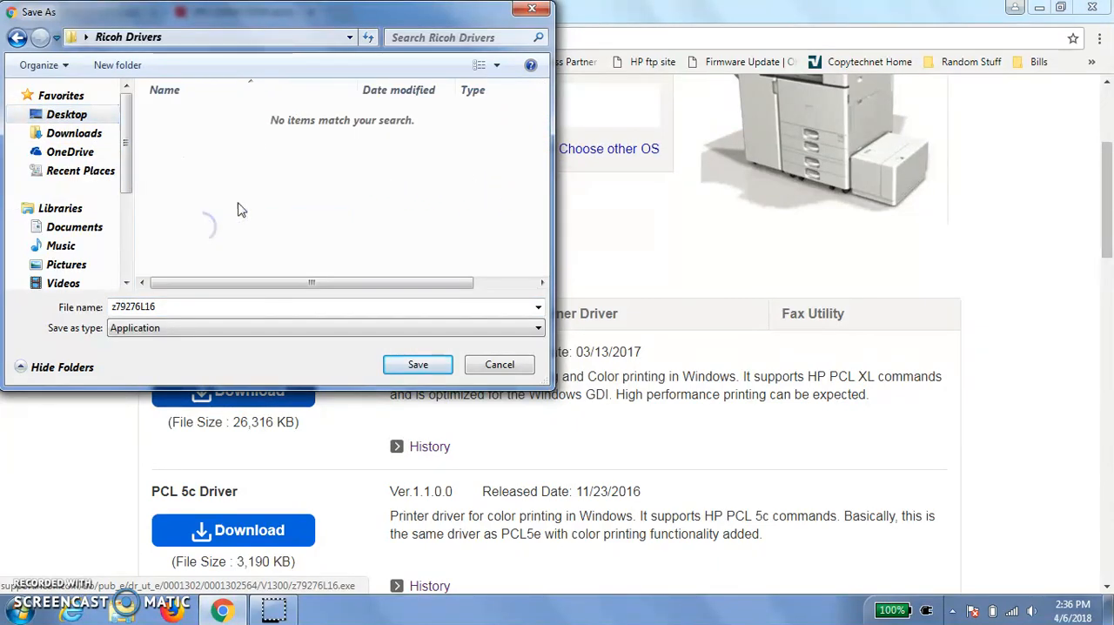
{"action": "left_click", "coordinate": [418, 366]}
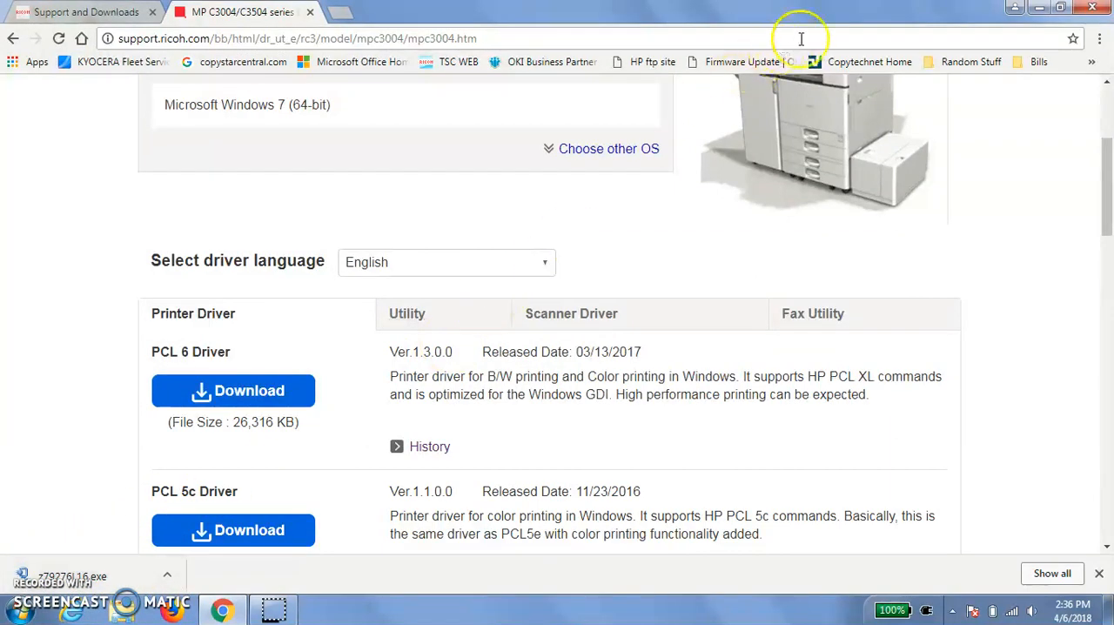
- Close the browser and run z79276L16 from the Ricoh Drivers folder on the desktop, allowing it past the security warning
{"action": "left_click", "coordinate": [1094, 9]}
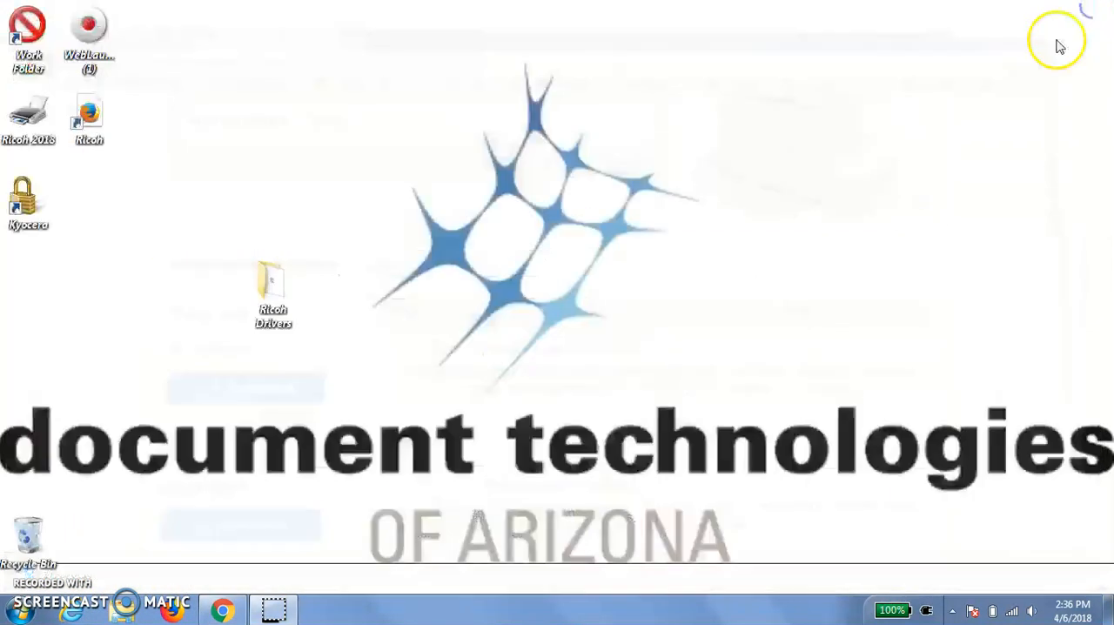
{"action": "double_click", "coordinate": [269, 296]}
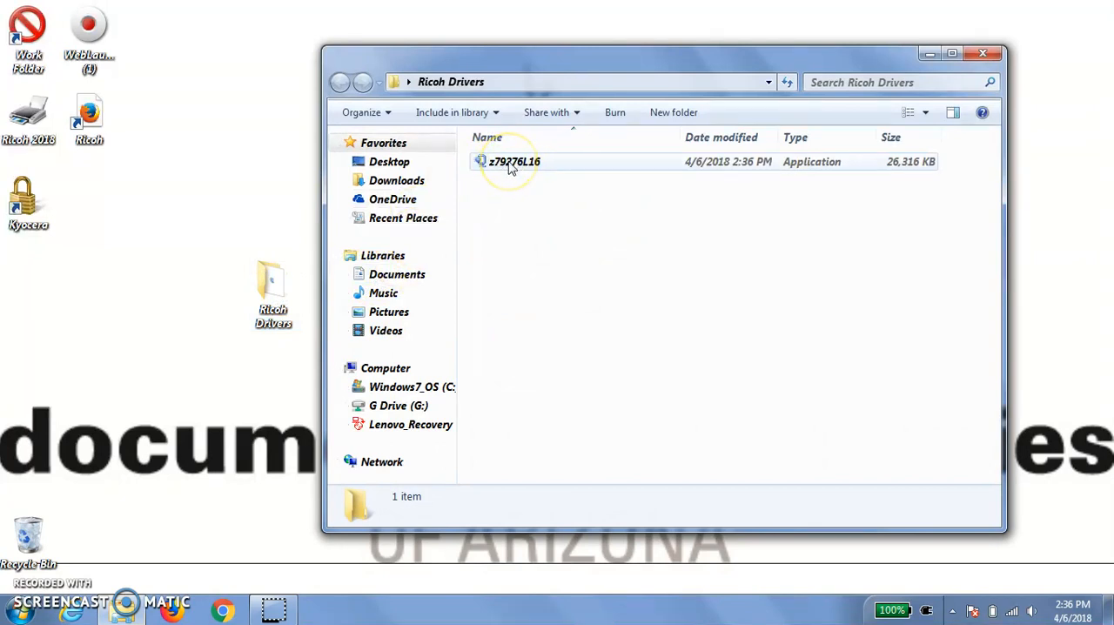
{"action": "double_click", "coordinate": [511, 165]}
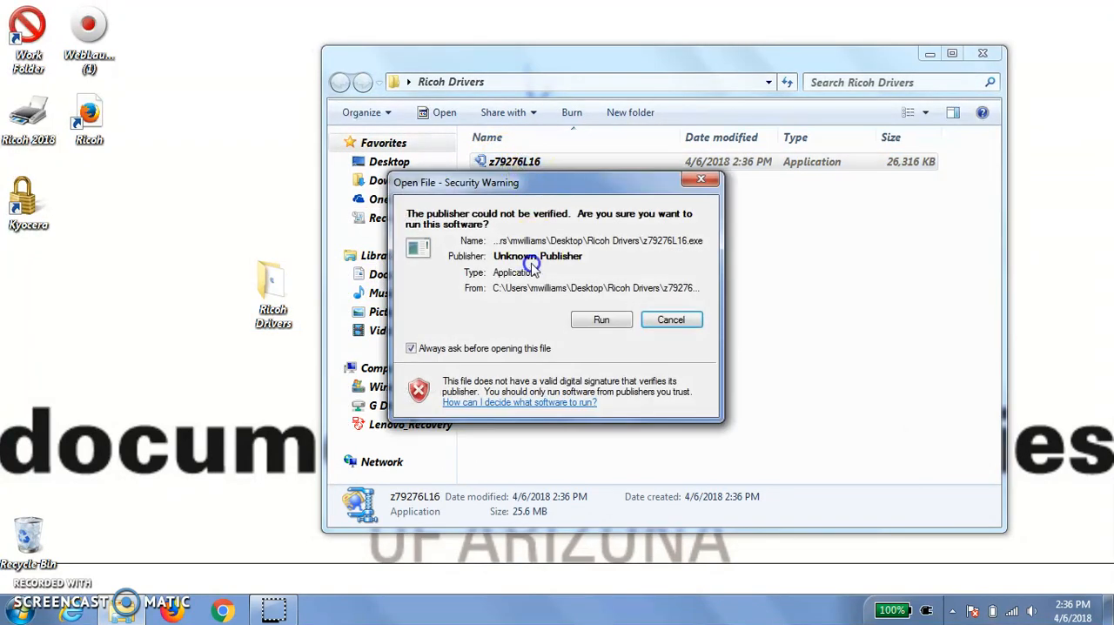
{"action": "left_click", "coordinate": [600, 320]}
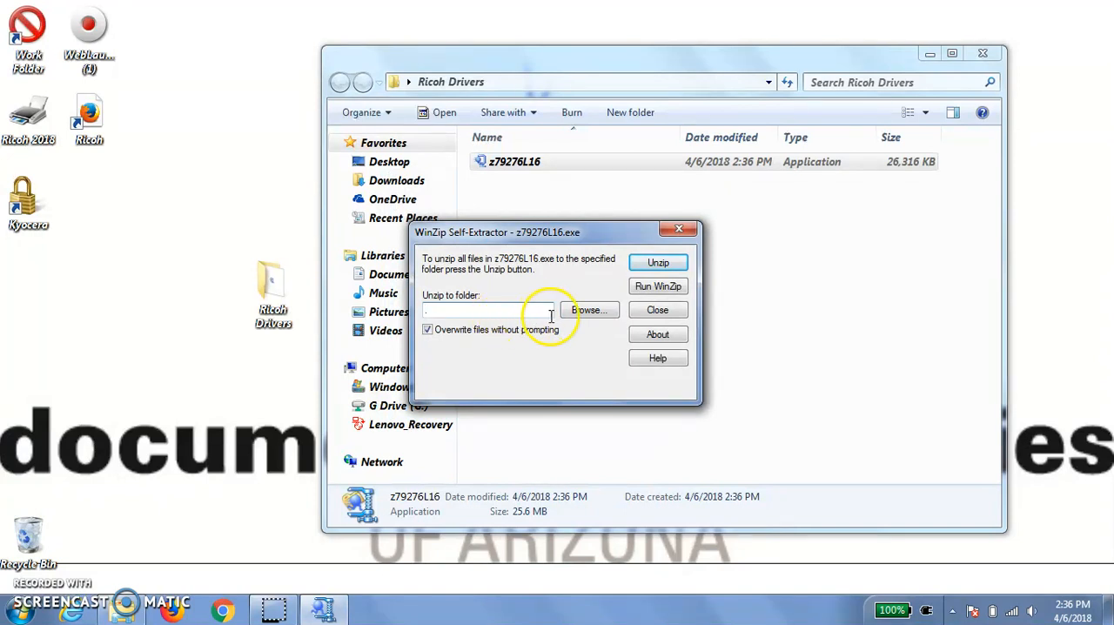
- Unzip the driver files into the default folder, and close the self-extractor and the Ricoh Drivers window
{"action": "left_click", "coordinate": [648, 263]}
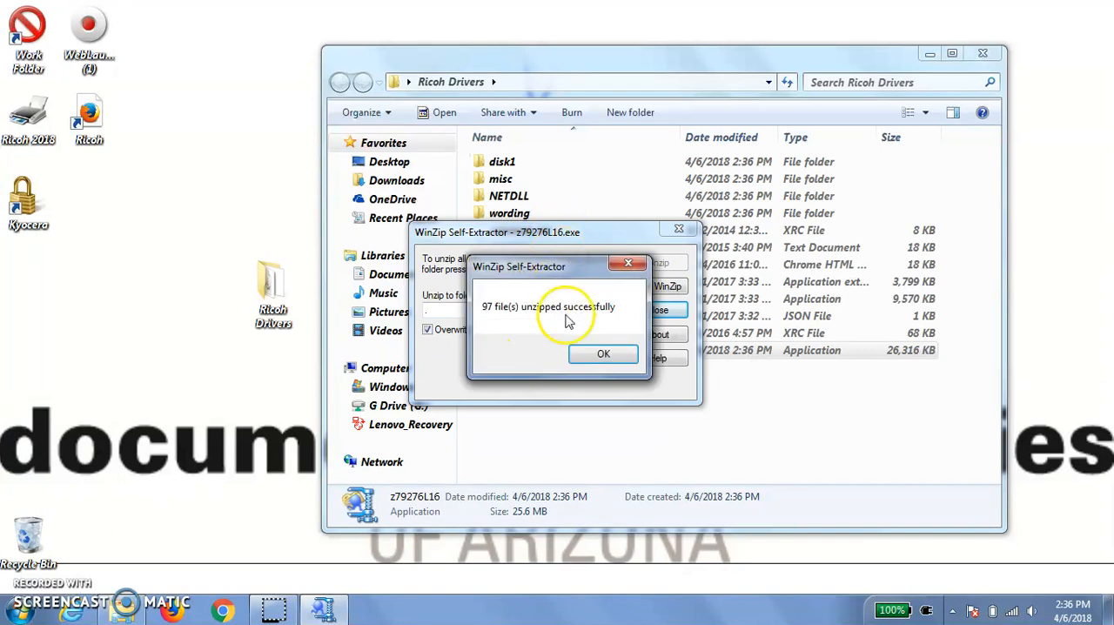
{"action": "left_click", "coordinate": [602, 355]}
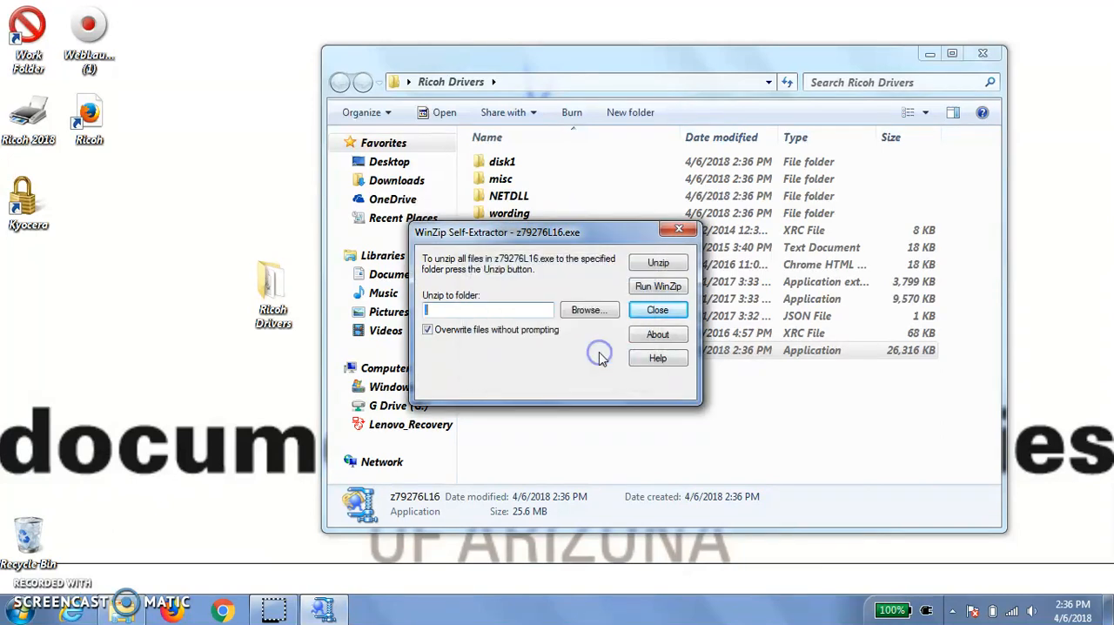
{"action": "left_click", "coordinate": [680, 229]}
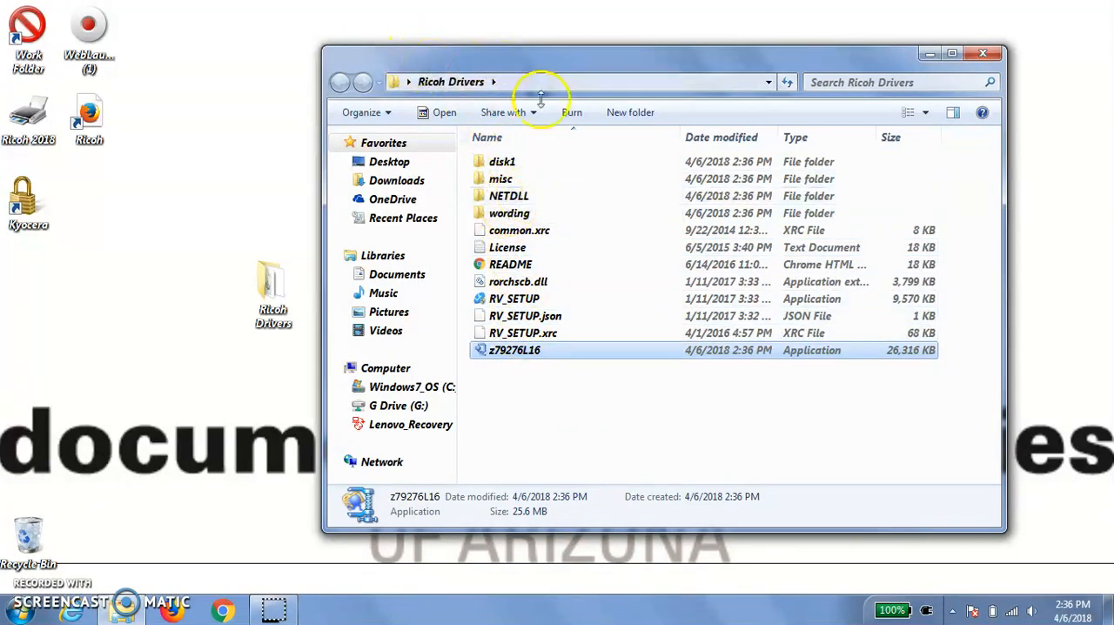
{"action": "left_click", "coordinate": [983, 54]}
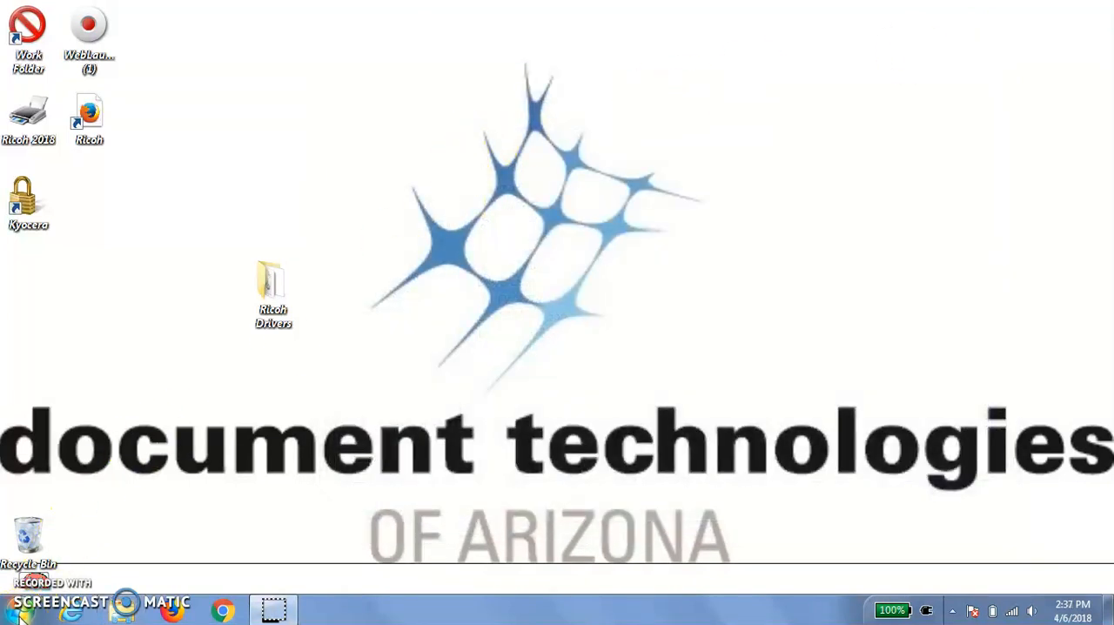
- Open Devices and Printers and start adding a local printer
{"action": "left_click", "coordinate": [19, 611]}
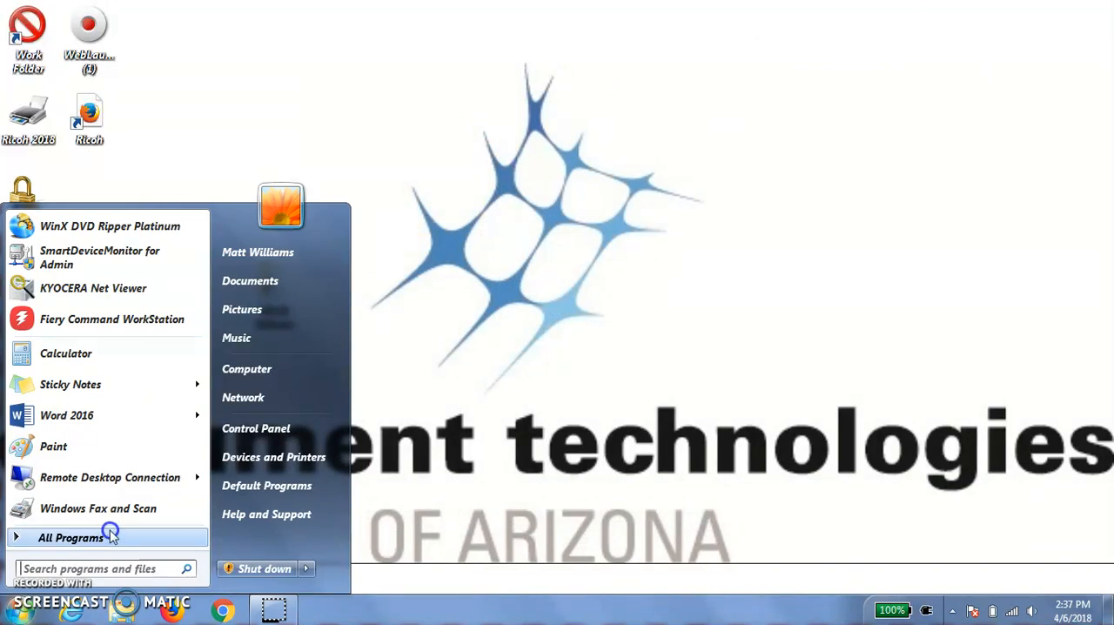
{"action": "left_click", "coordinate": [274, 459]}
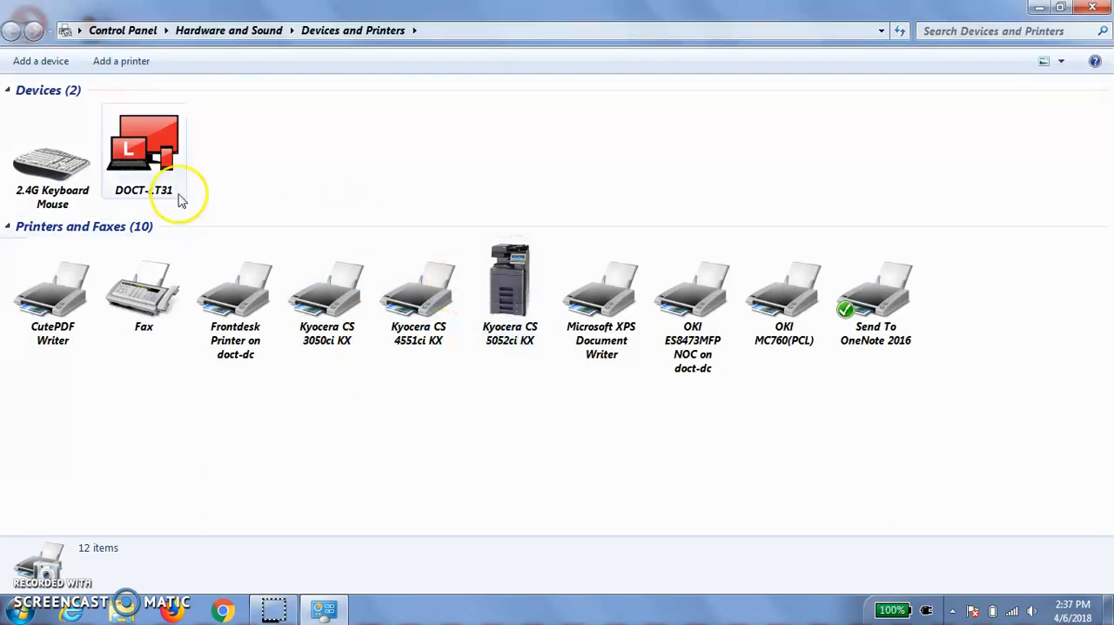
{"action": "left_click", "coordinate": [119, 64]}
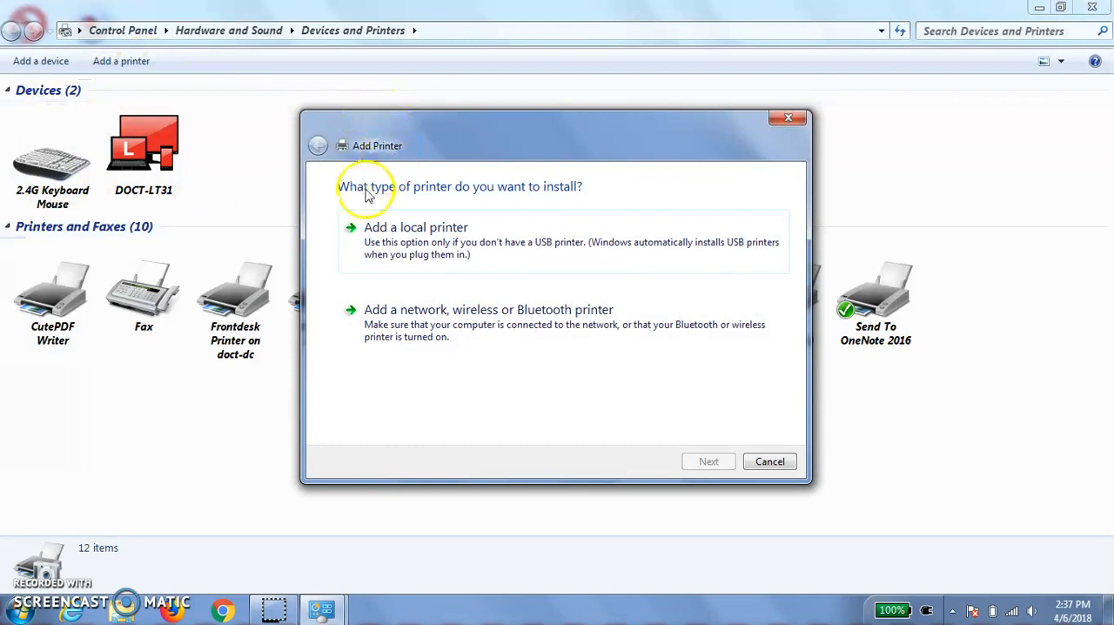
{"action": "left_click", "coordinate": [418, 250]}
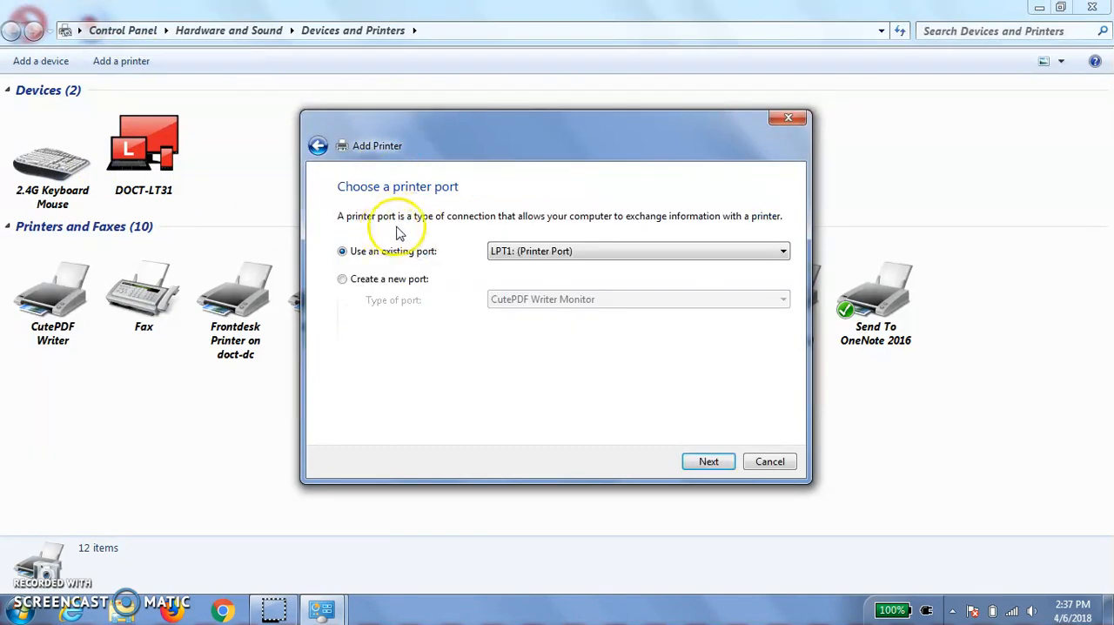
- Create a new Standard TCP/IP port for the printer using the IP address 192.168.2.121
{"action": "left_click", "coordinate": [342, 279]}
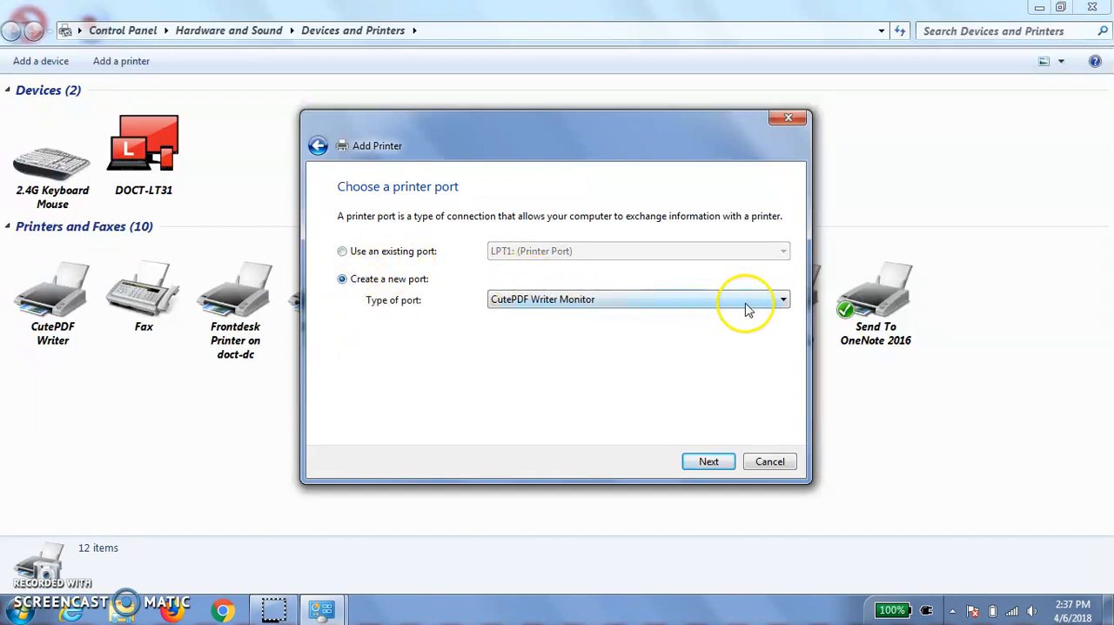
{"action": "left_click", "coordinate": [781, 302]}
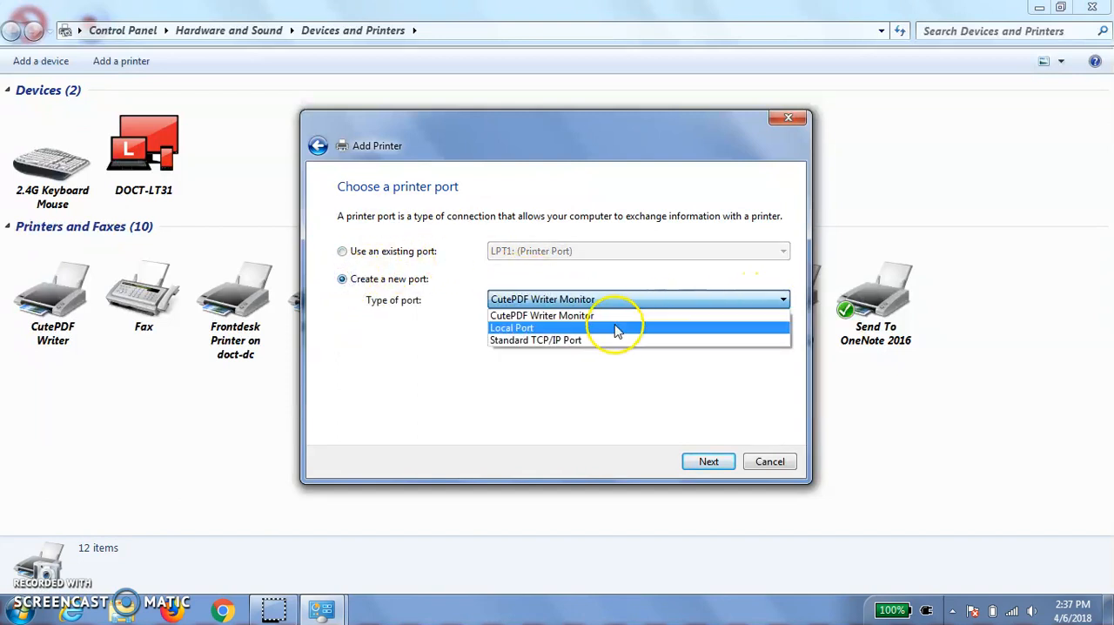
{"action": "left_click", "coordinate": [568, 341]}
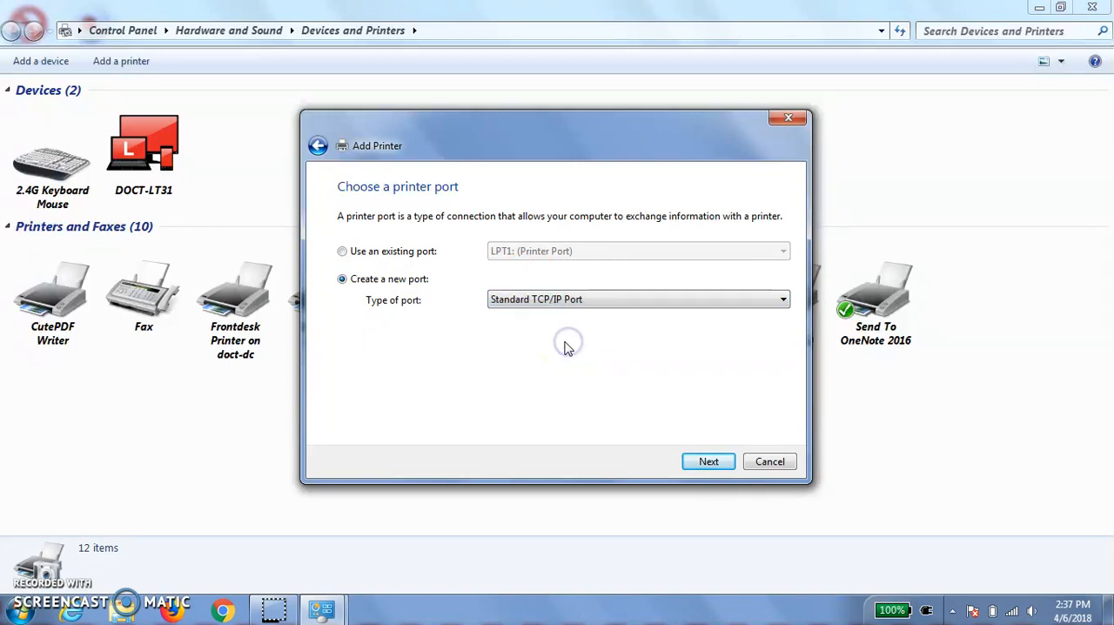
{"action": "left_click", "coordinate": [710, 463]}
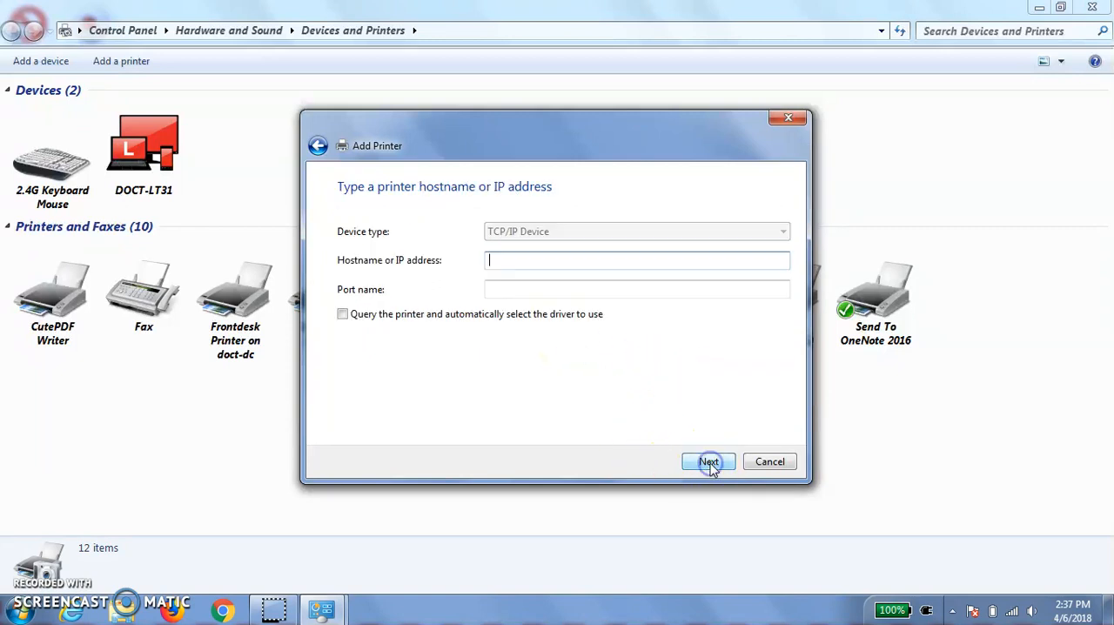
{"action": "left_click", "coordinate": [484, 261]}
{"action": "left_click", "coordinate": [708, 462]}
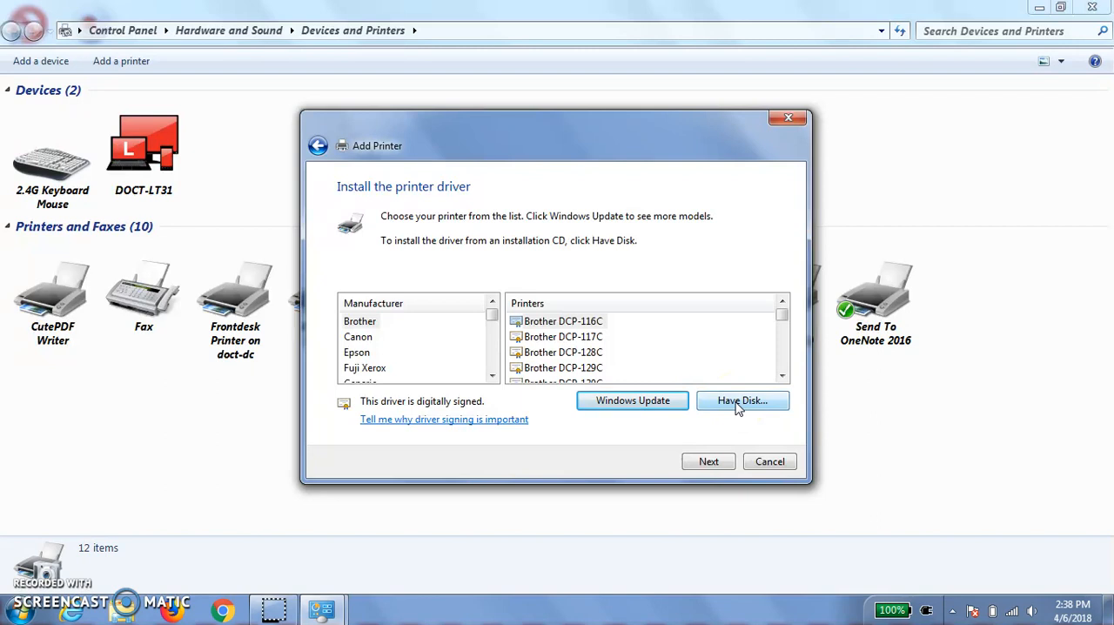
- Load the driver from disk using the oemsetup file in the disk1 folder of Ricoh Drivers on the desktop
{"action": "left_click", "coordinate": [736, 402]}
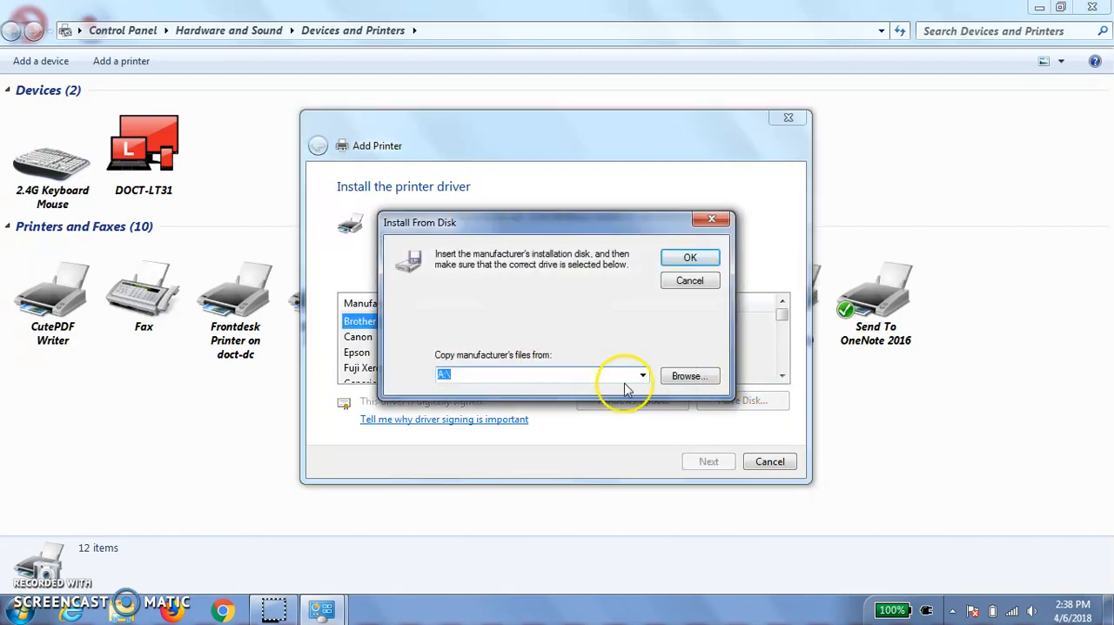
{"action": "left_click", "coordinate": [683, 379]}
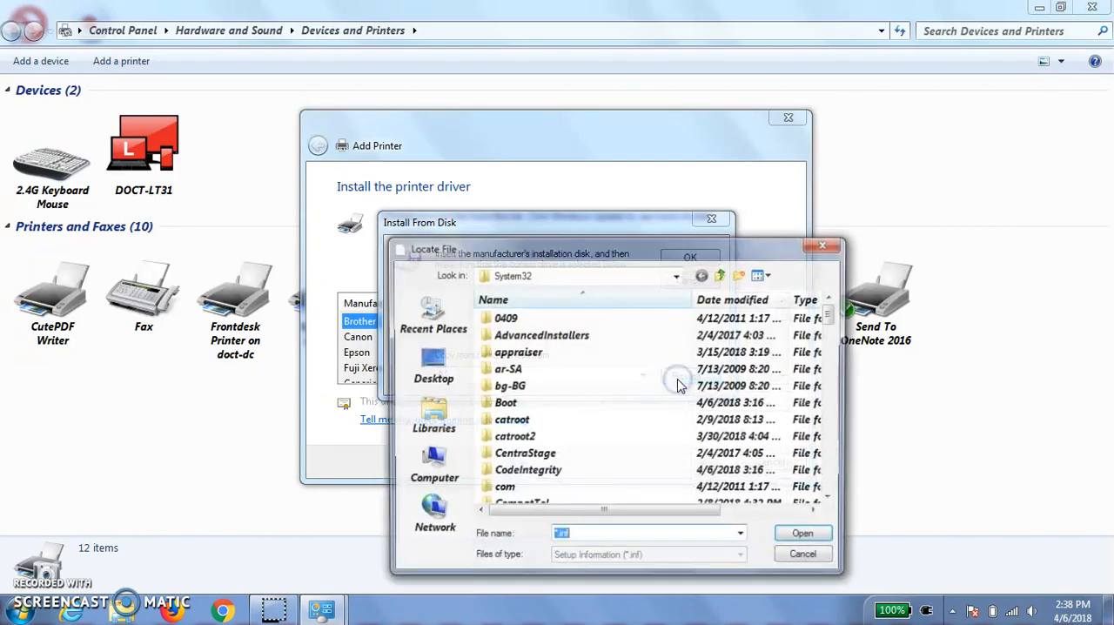
{"action": "left_click", "coordinate": [430, 366]}
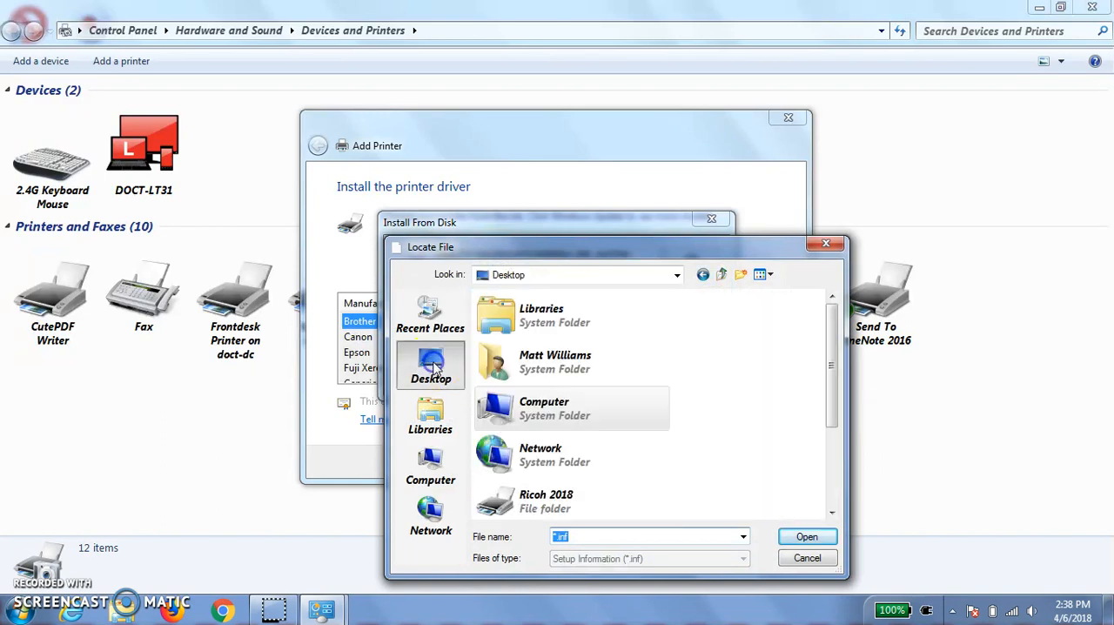
{"action": "left_click_drag", "start_coordinate": [827, 361], "coordinate": [827, 439]}
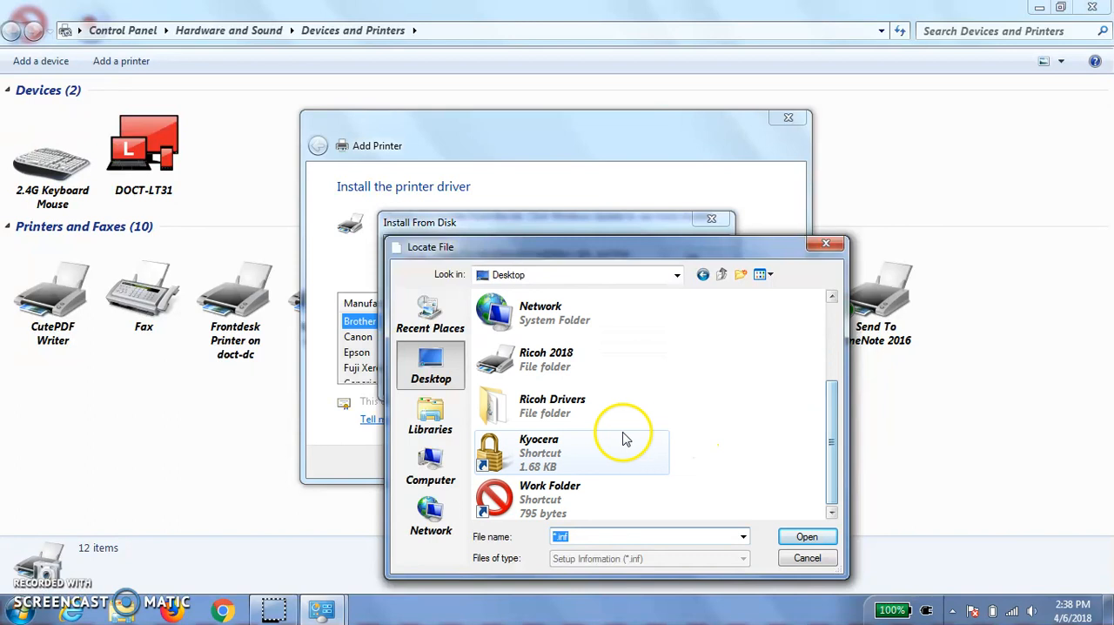
{"action": "left_click", "coordinate": [527, 409]}
{"action": "double_click", "coordinate": [526, 409]}
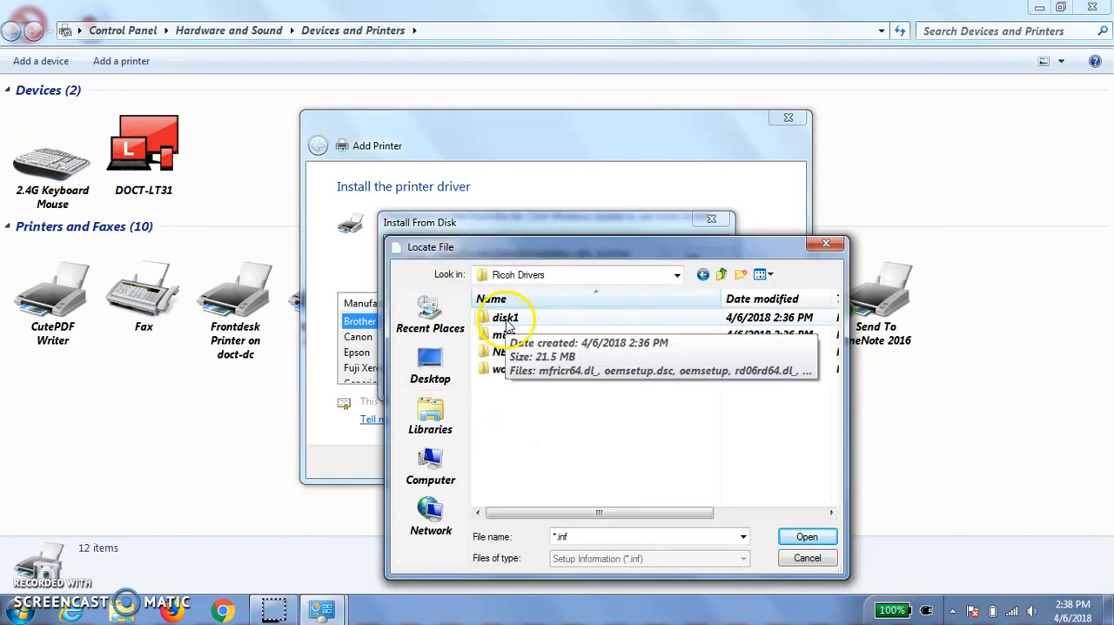
{"action": "double_click", "coordinate": [508, 321]}
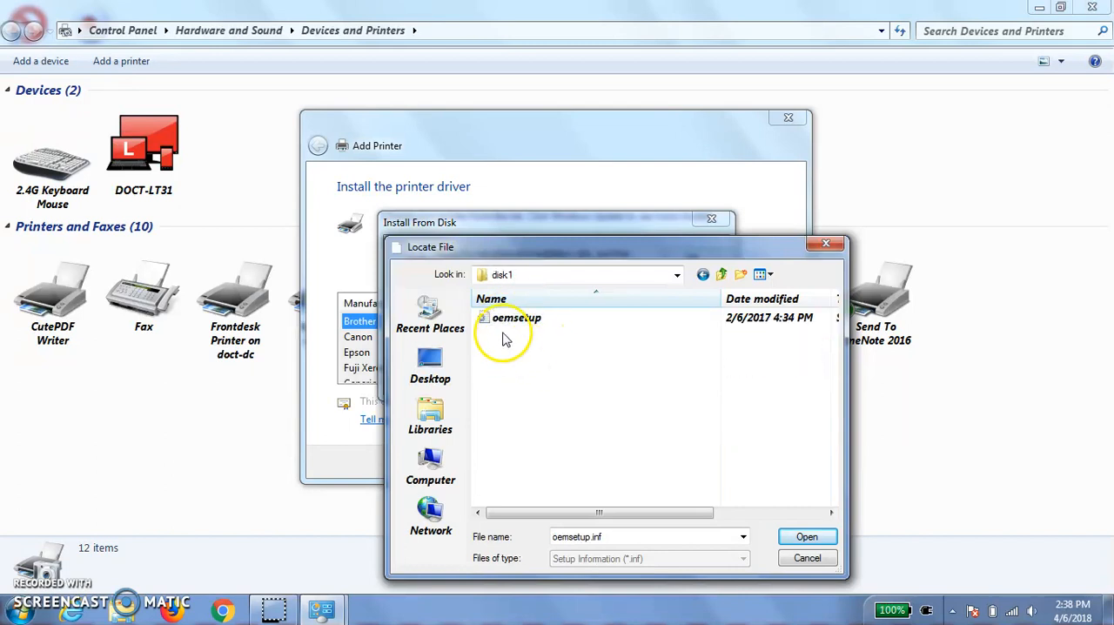
{"action": "double_click", "coordinate": [517, 319]}
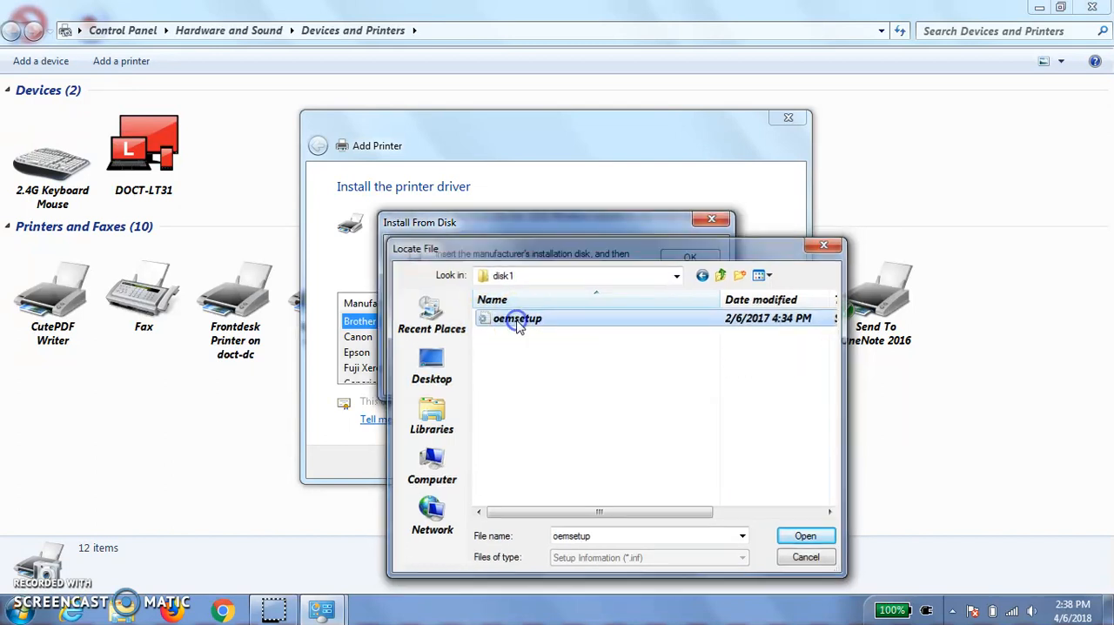
{"action": "left_click", "coordinate": [591, 371]}
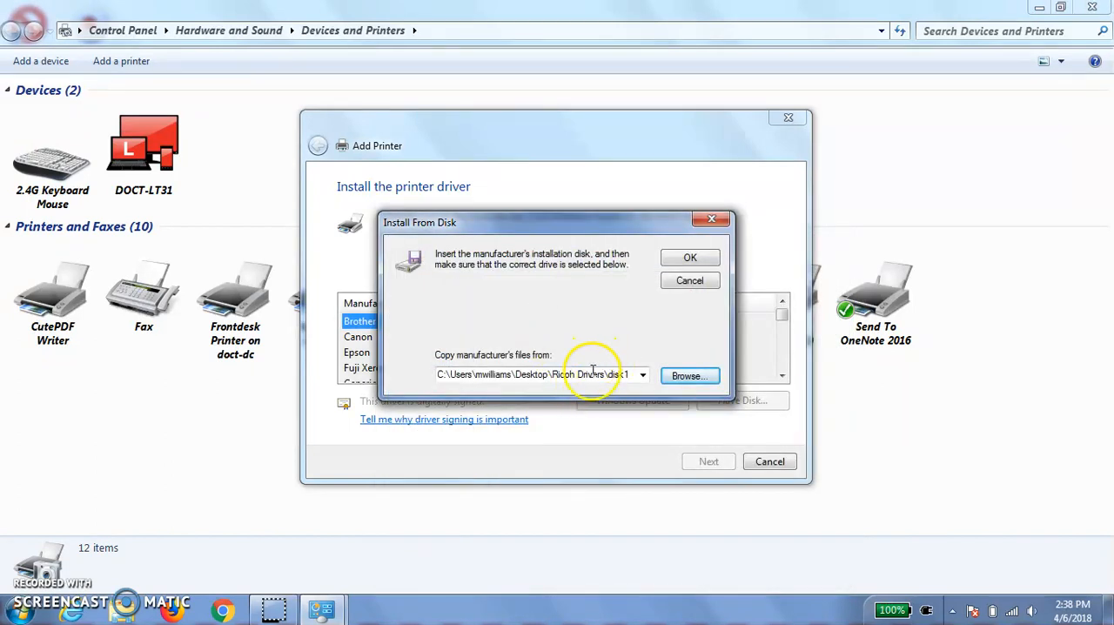
{"action": "left_click", "coordinate": [689, 261]}
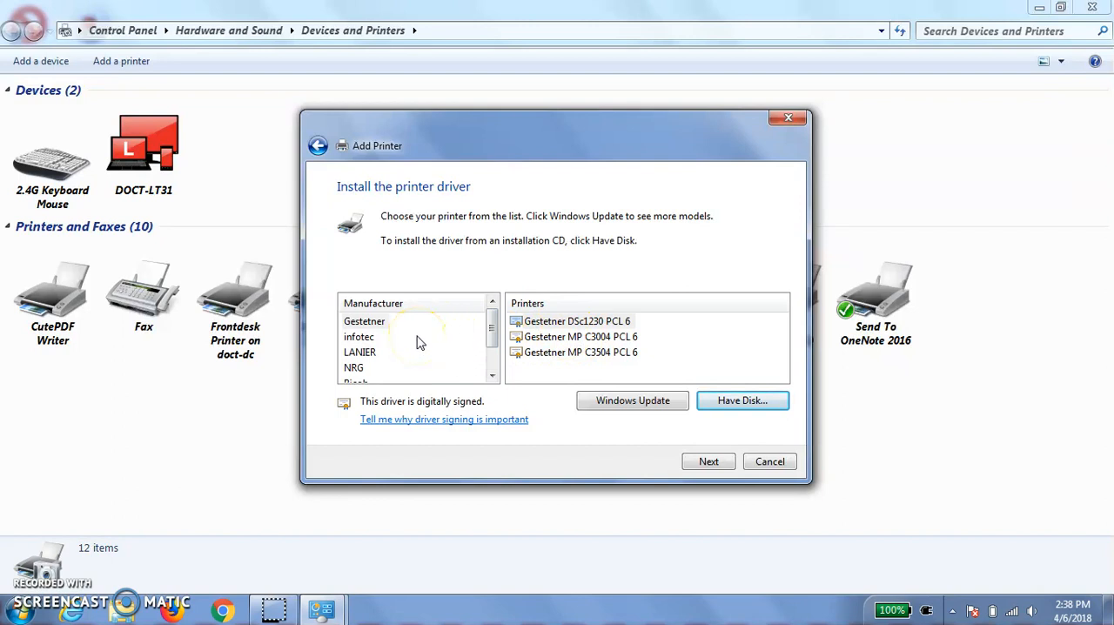
- Choose the Ricoh model RICOH MP C3504 PCL 6, keep the suggested printer name, and finish the installation
{"action": "left_click_drag", "start_coordinate": [490, 330], "coordinate": [491, 352]}
{"action": "left_click", "coordinate": [361, 353]}
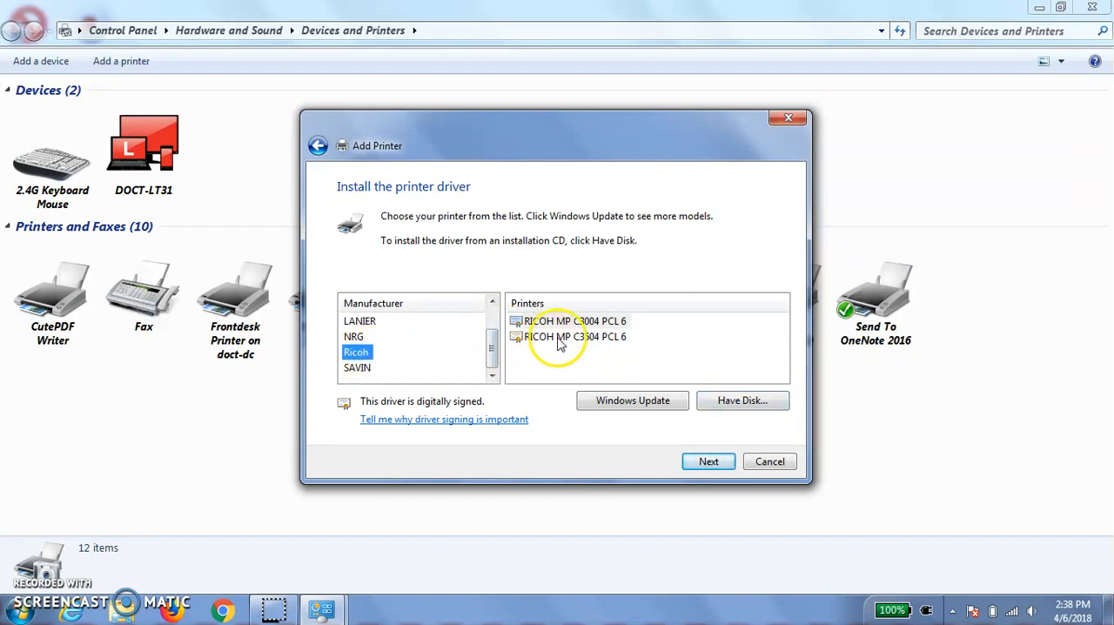
{"action": "double_click", "coordinate": [581, 337]}
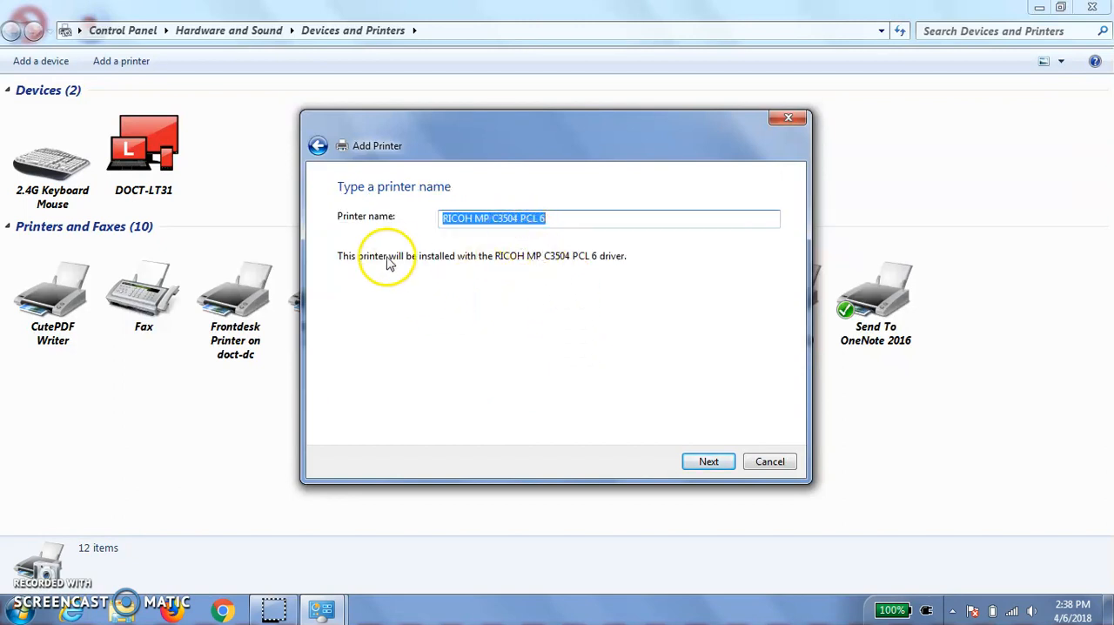
{"action": "left_click", "coordinate": [708, 462]}
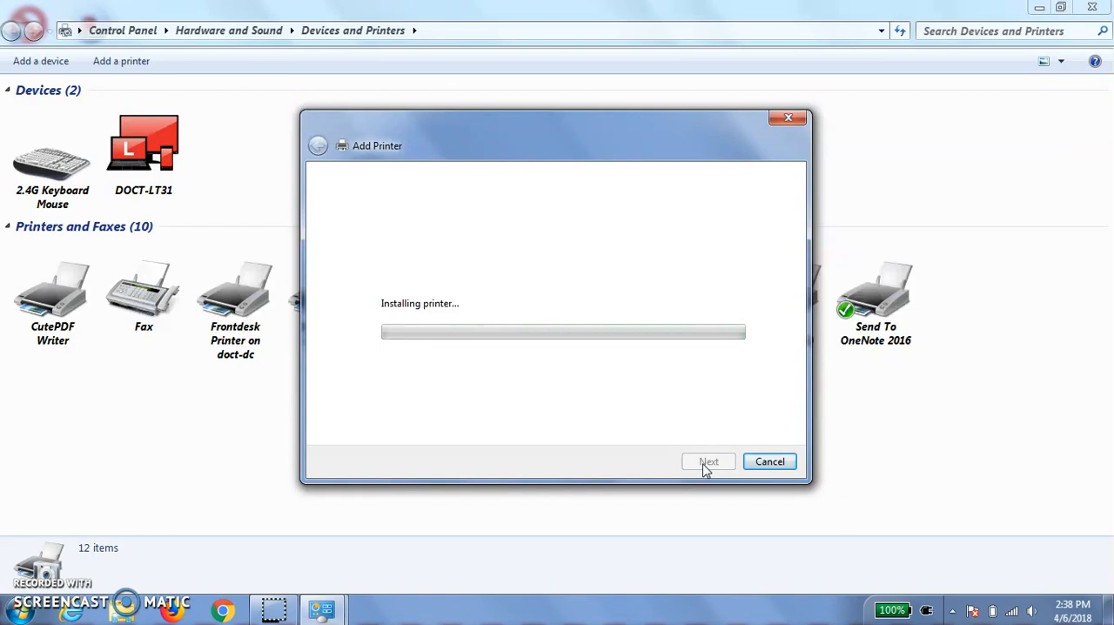
{"action": "left_click", "coordinate": [710, 467]}
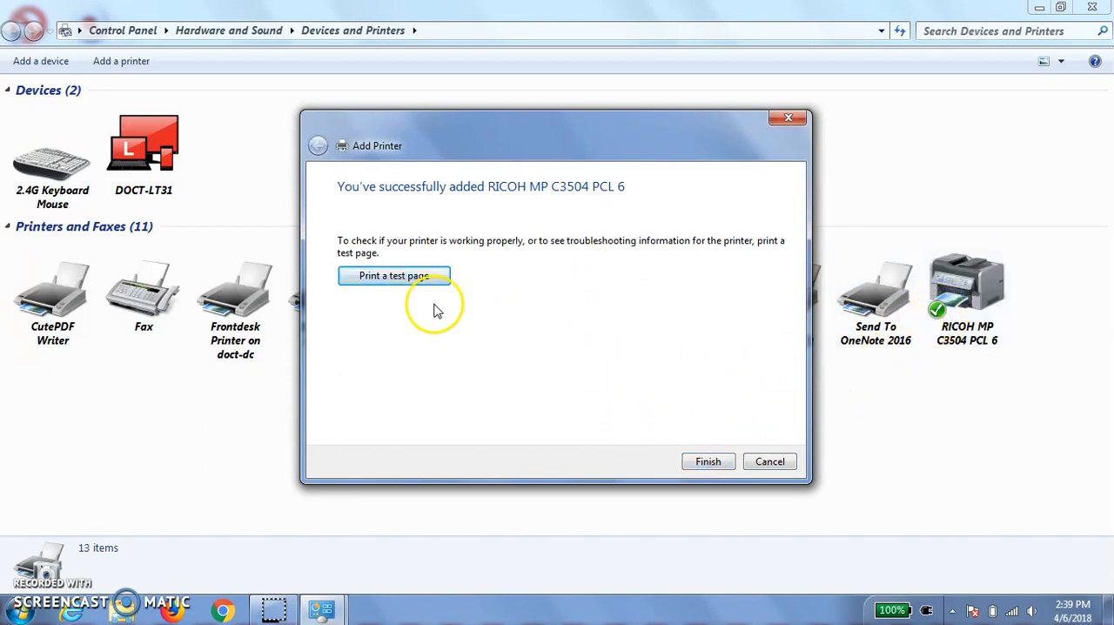
{"action": "left_click", "coordinate": [708, 462]}
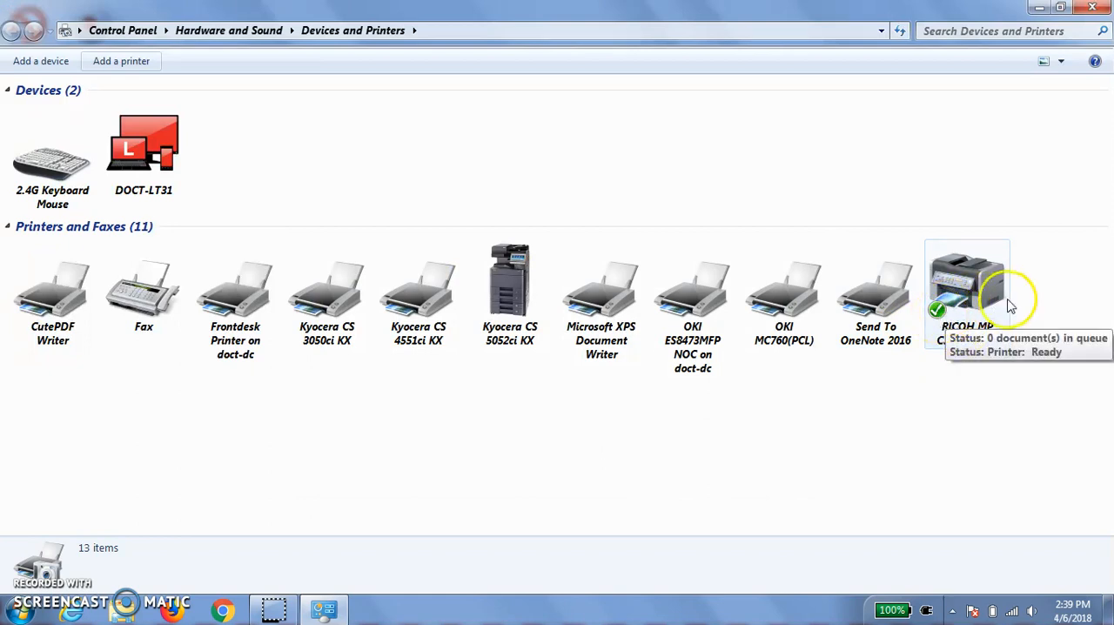
- In the RICOH MP C3504 PCL 6 printing defaults, set printing to Black and White, turn 2-sided off, and apply the changes
{"action": "left_click", "coordinate": [960, 300]}
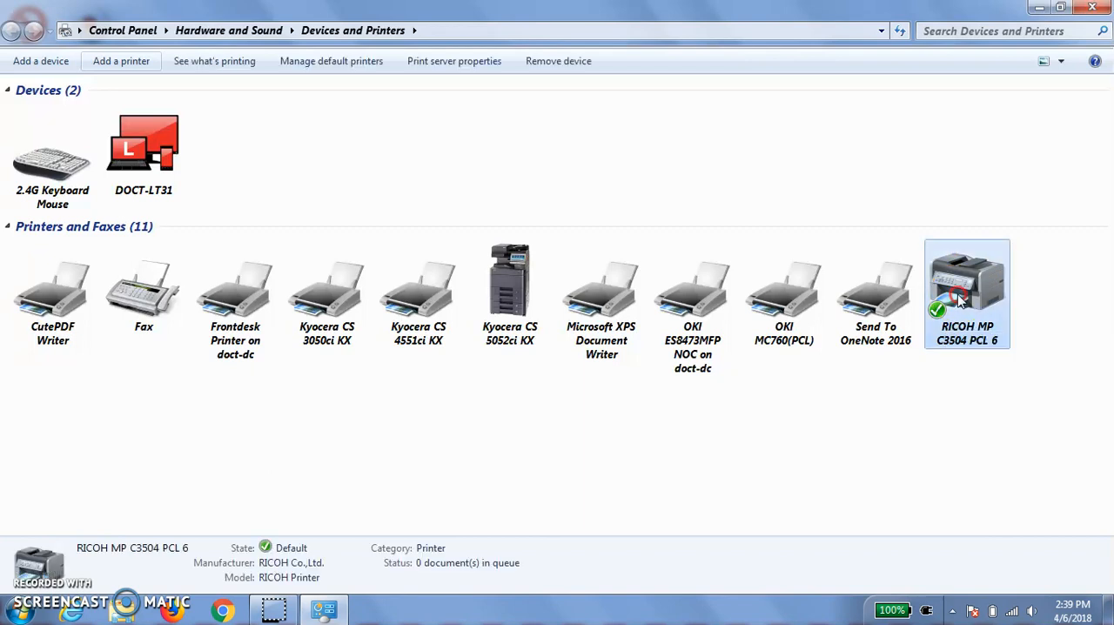
{"action": "right_click", "coordinate": [950, 297]}
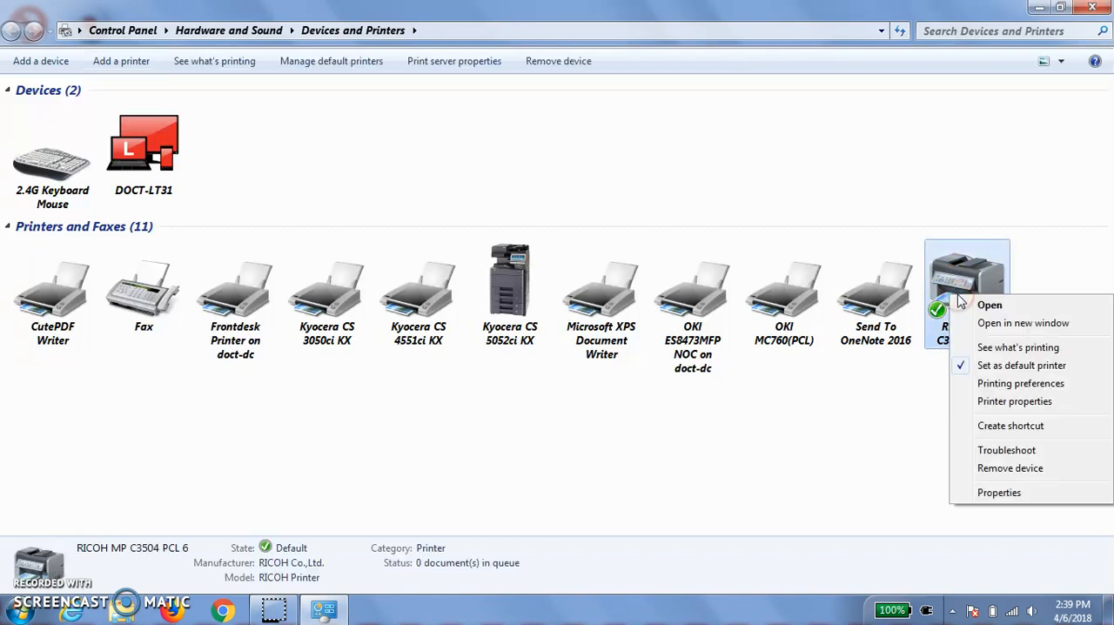
{"action": "left_click", "coordinate": [1014, 401]}
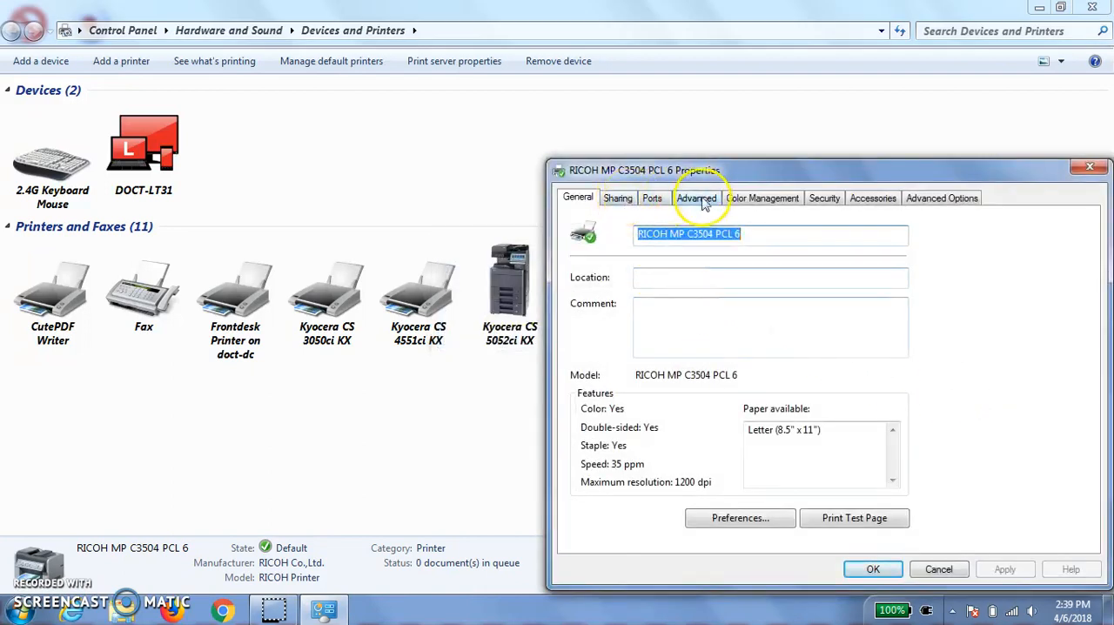
{"action": "left_click", "coordinate": [697, 199]}
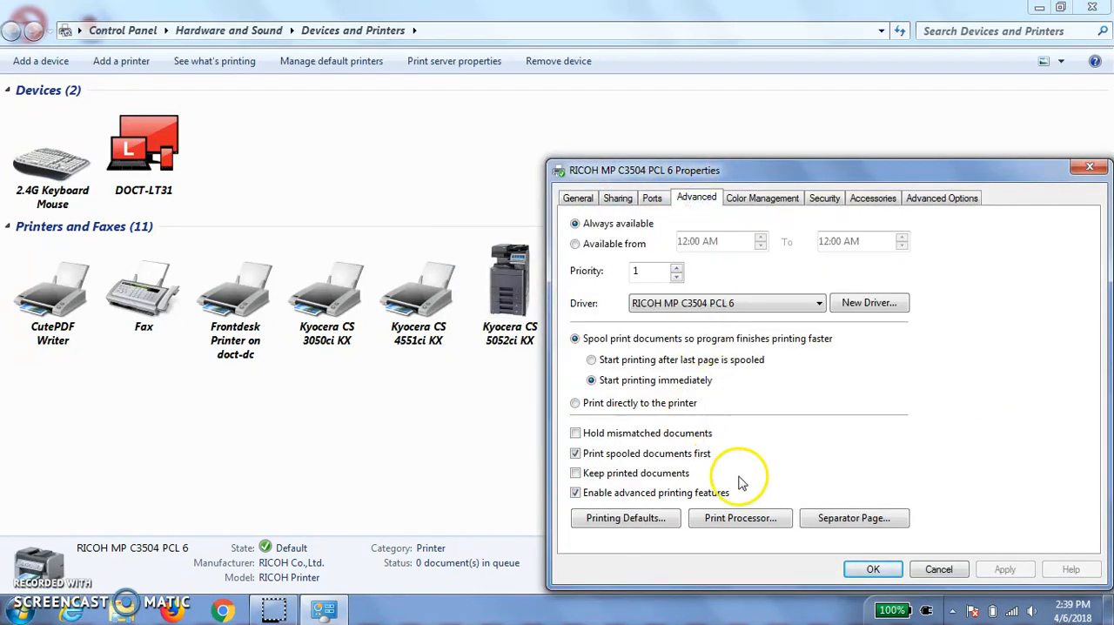
{"action": "left_click", "coordinate": [623, 520]}
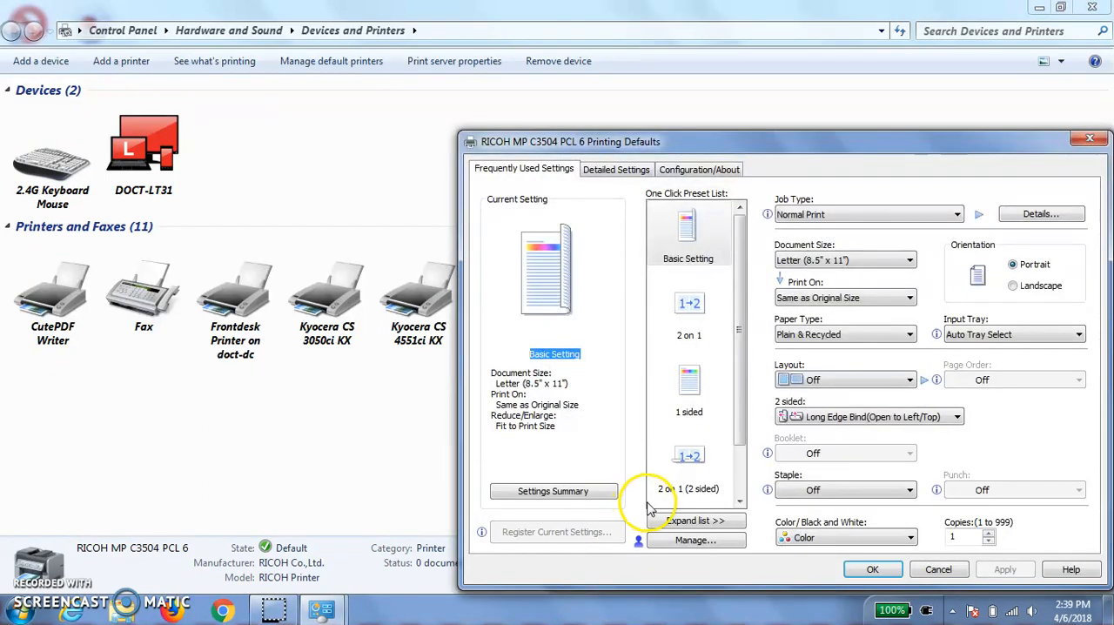
{"action": "left_click", "coordinate": [889, 539]}
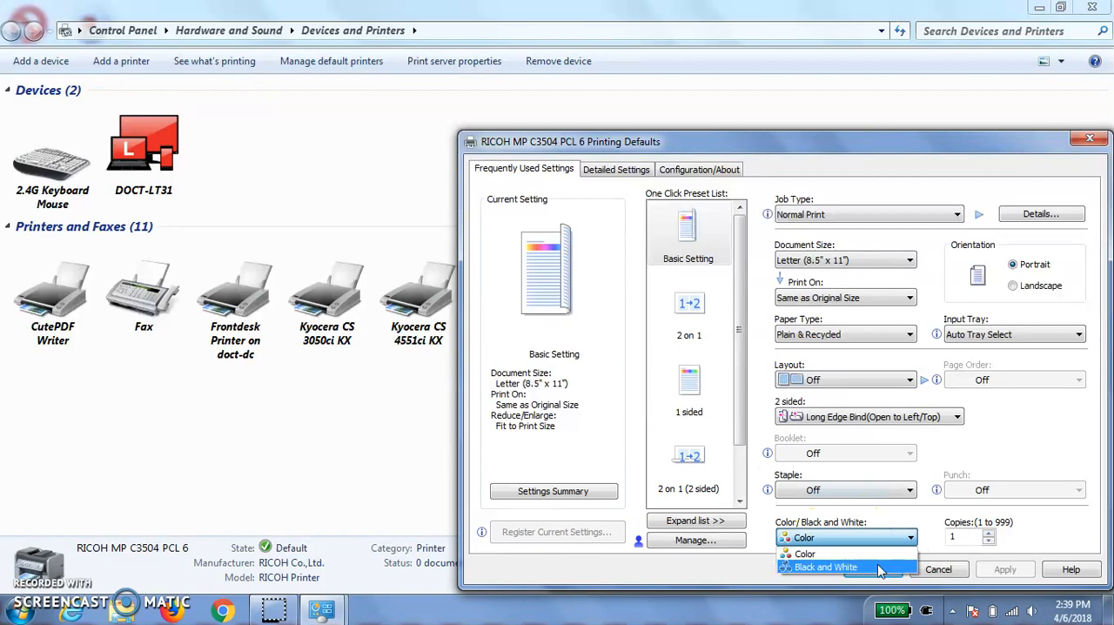
{"action": "left_click", "coordinate": [877, 567]}
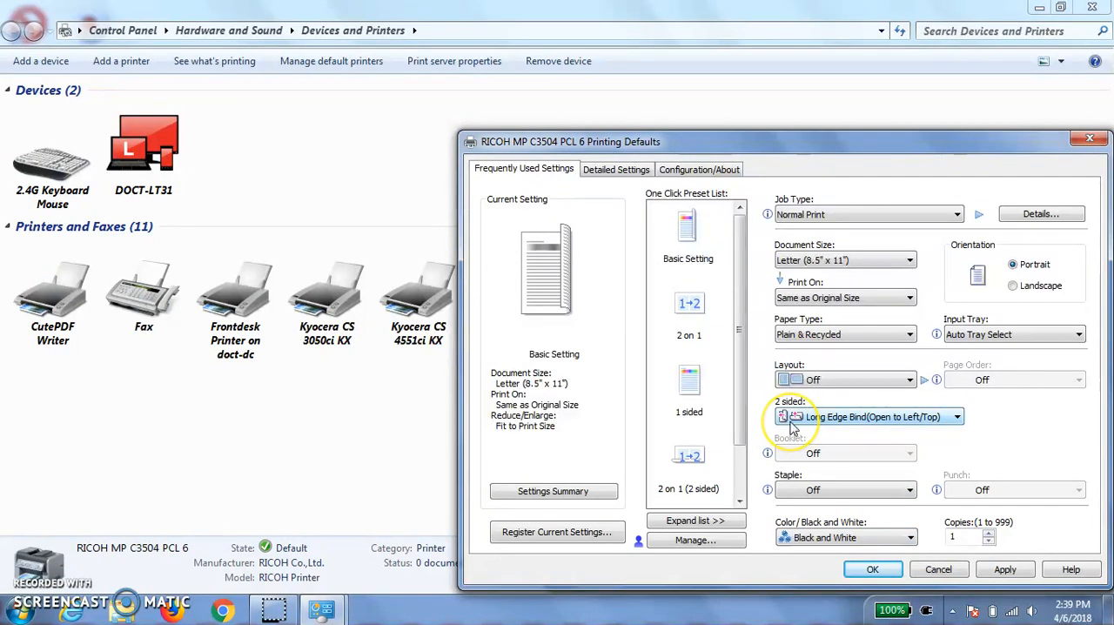
{"action": "left_click", "coordinate": [957, 417]}
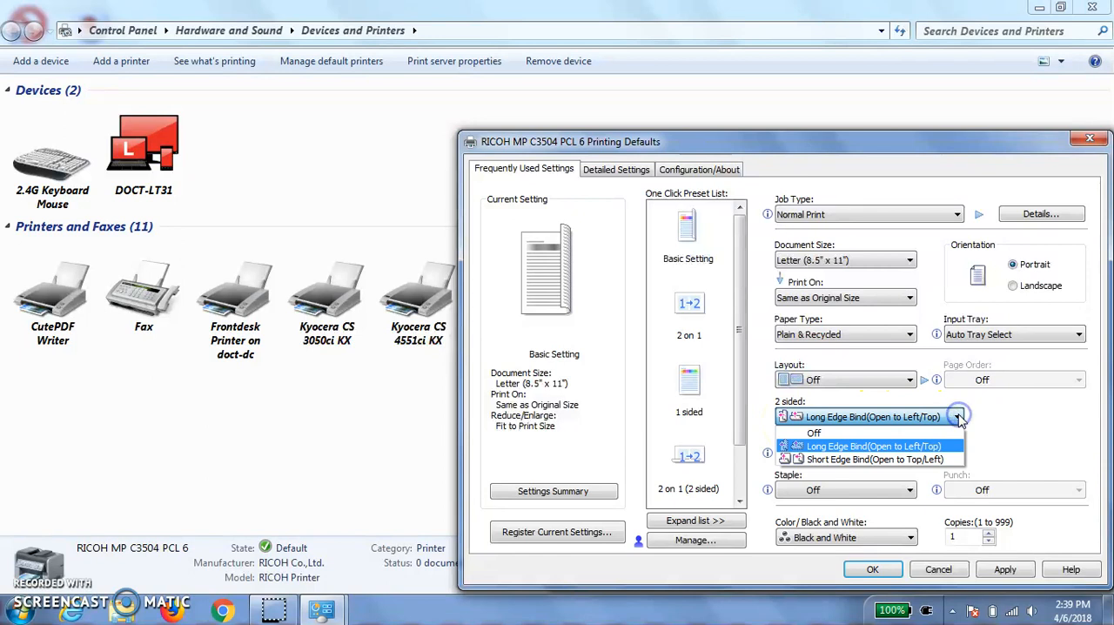
{"action": "left_click", "coordinate": [818, 432]}
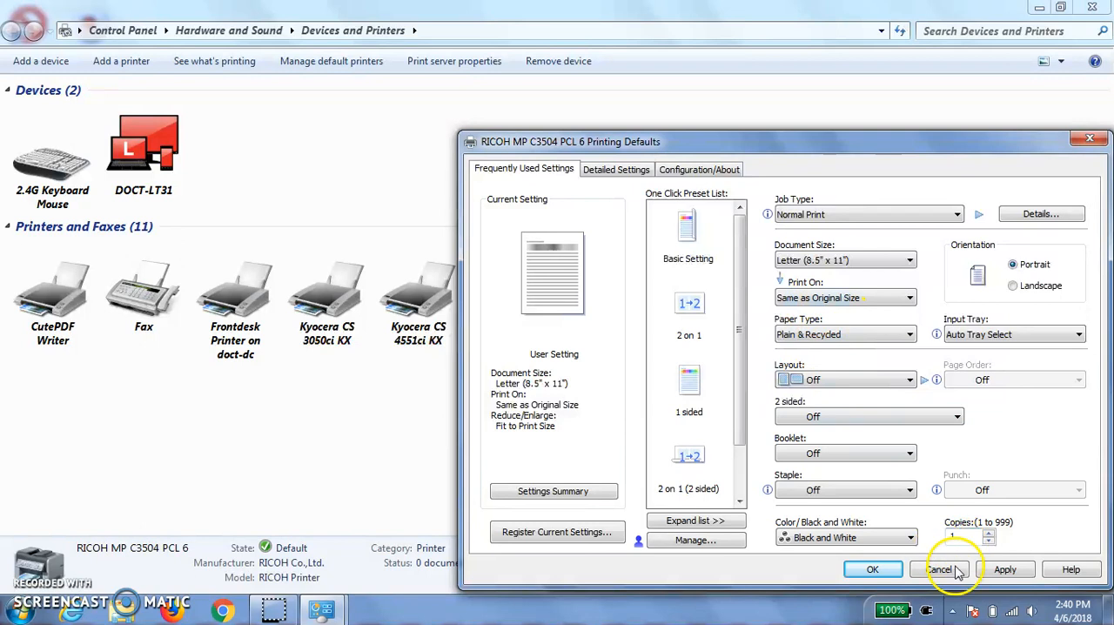
{"action": "left_click", "coordinate": [1004, 570]}
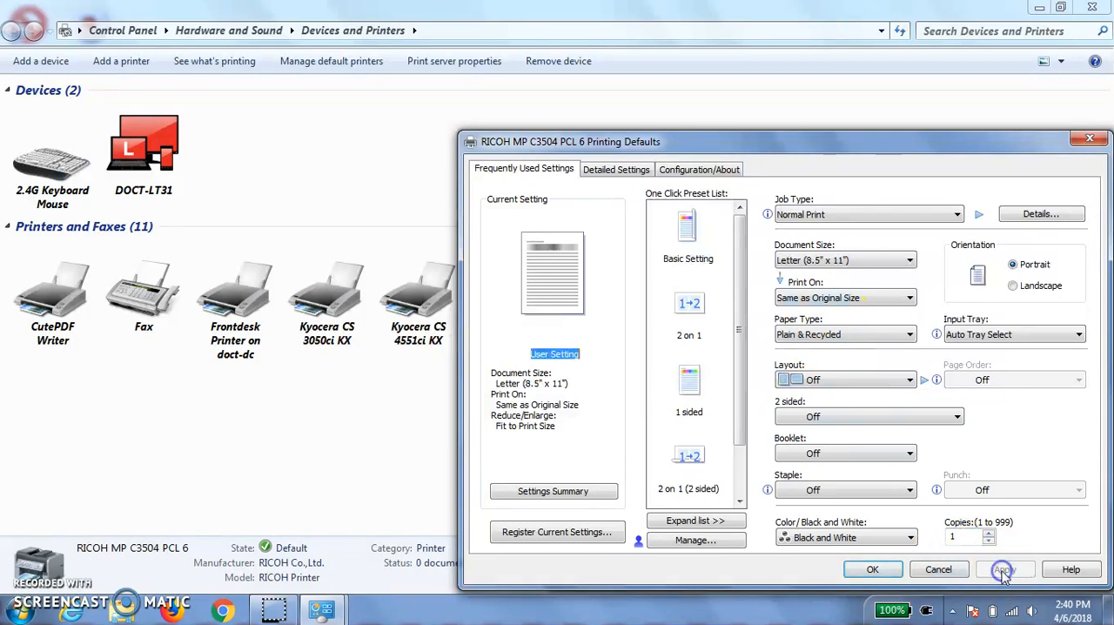
{"action": "left_click", "coordinate": [874, 569]}
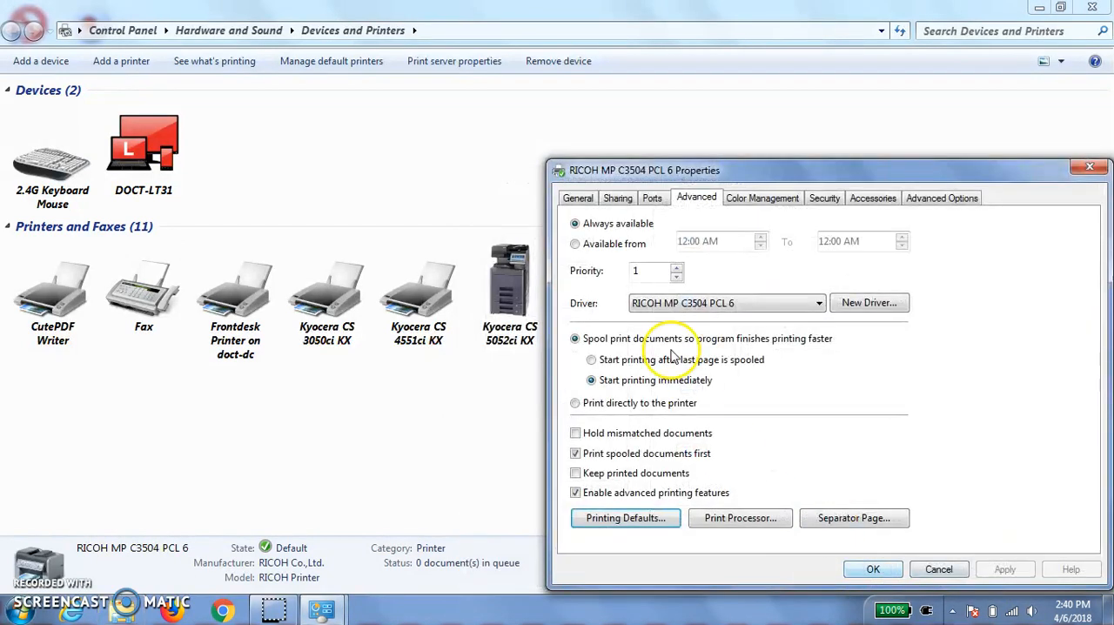
- Check the color and 2-sided settings in the printer's printing preferences and close them
{"action": "left_click", "coordinate": [578, 200]}
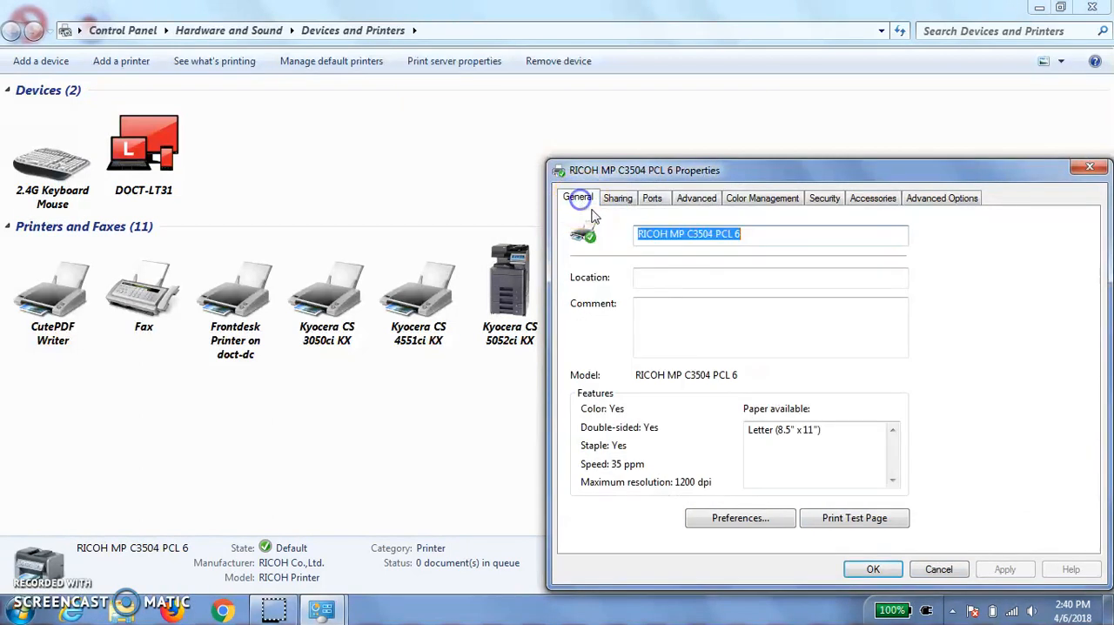
{"action": "left_click", "coordinate": [742, 519]}
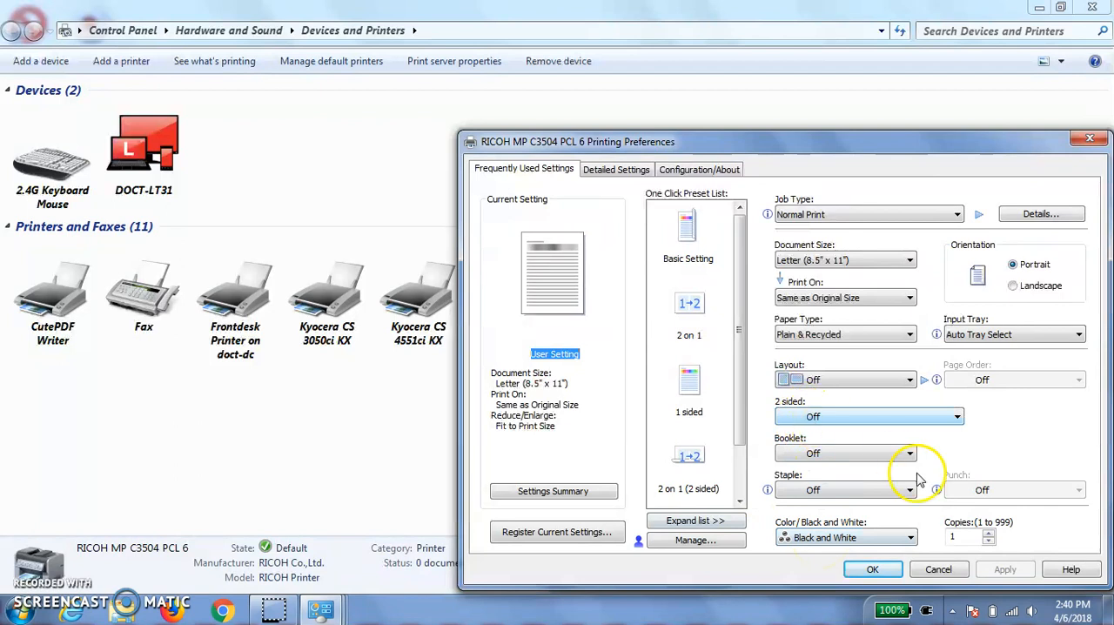
{"action": "left_click", "coordinate": [877, 569]}
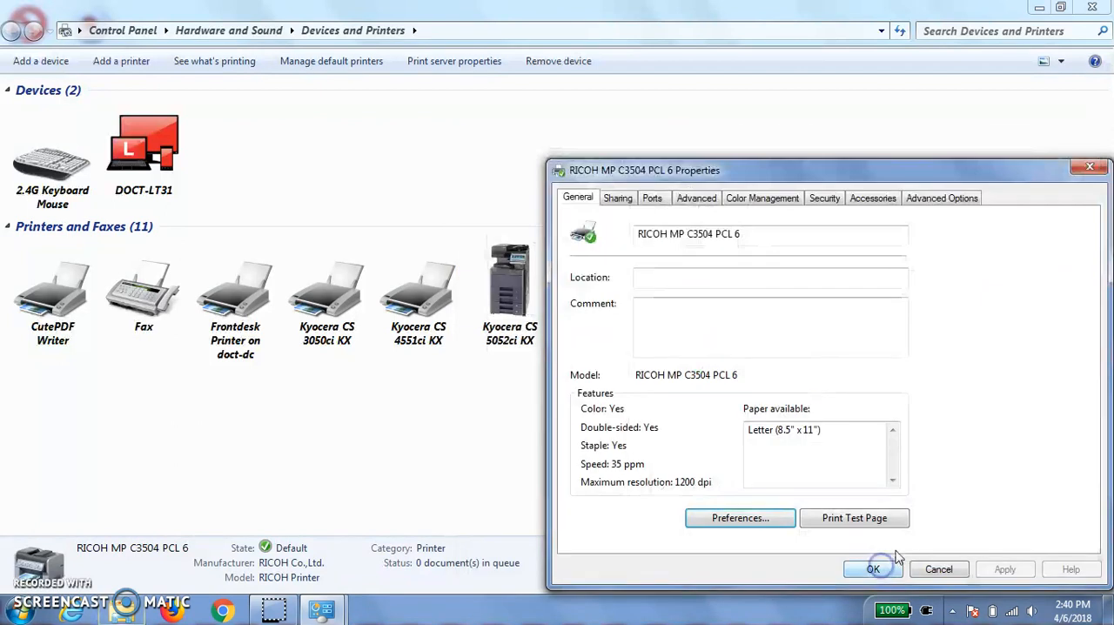
- Print a test page on the RICOH MP C3504 PCL 6 and close the printer properties
{"action": "left_click", "coordinate": [856, 519]}
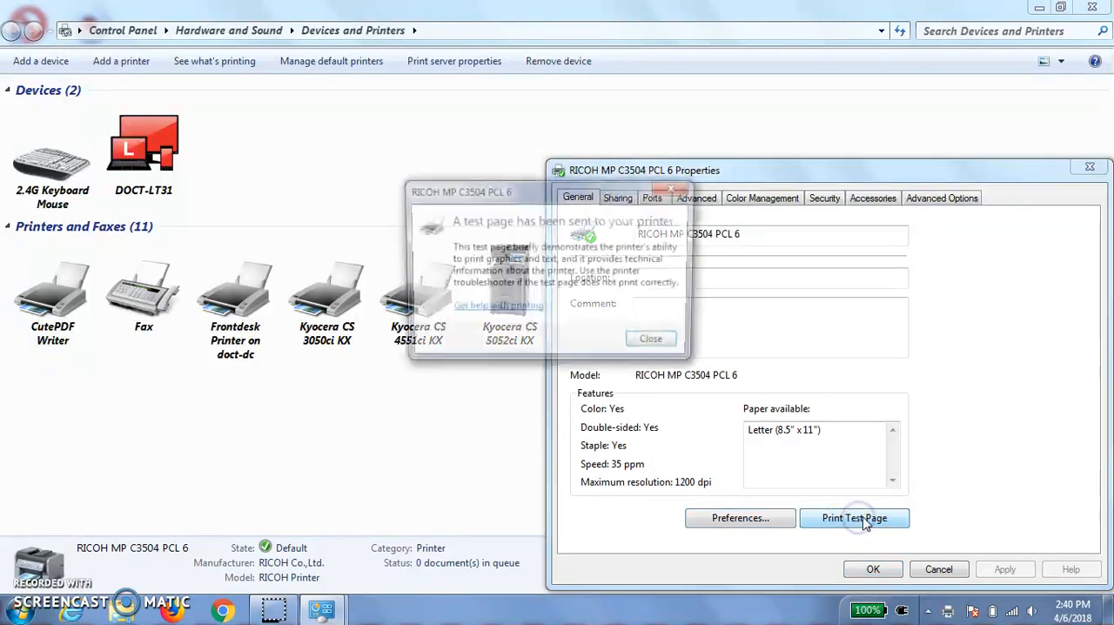
{"action": "left_click", "coordinate": [673, 352]}
{"action": "left_click", "coordinate": [671, 349]}
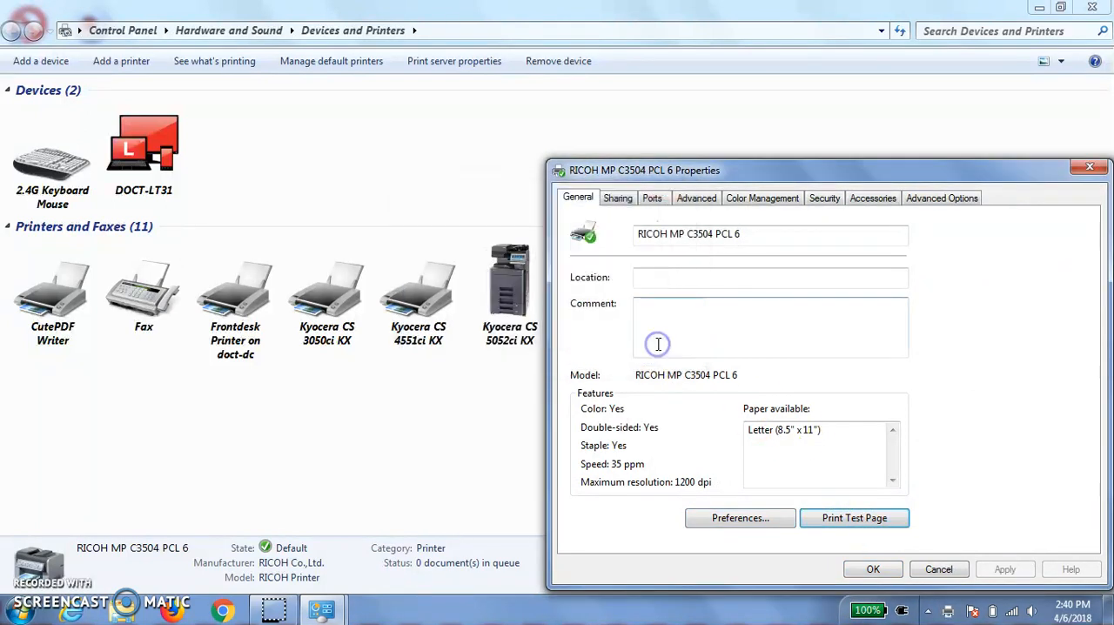
{"action": "left_click", "coordinate": [873, 570]}
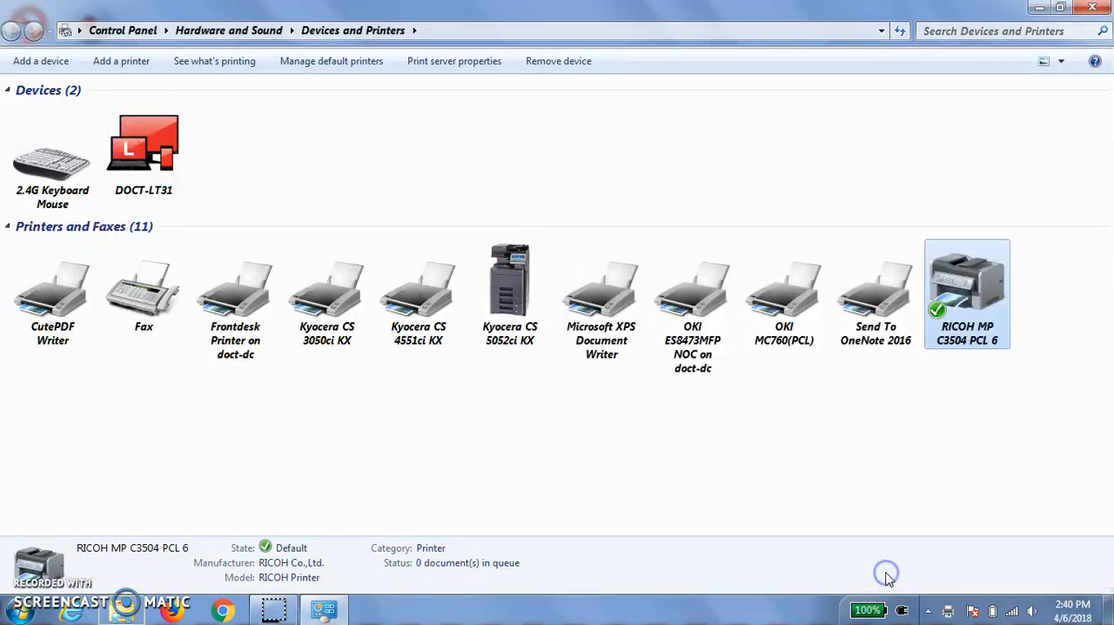